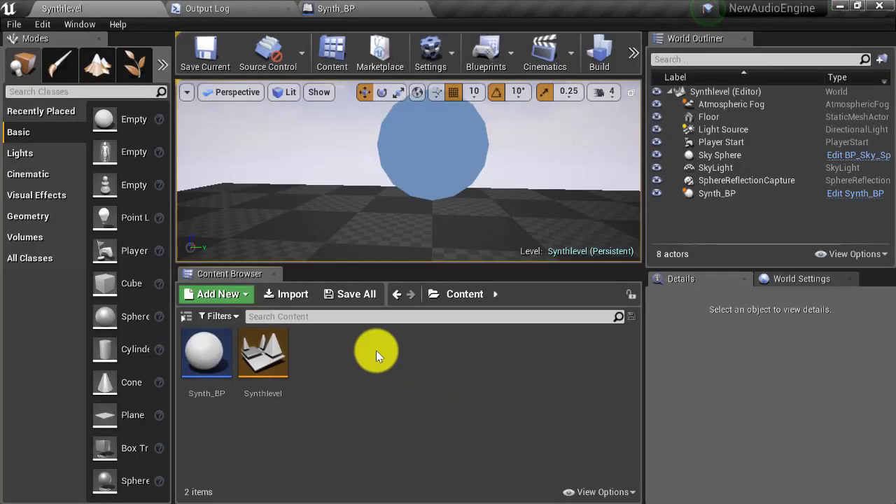
- Add a Modular Synth Preset Bank from the Sounds menu and name it Bank1
right_click(323, 352)
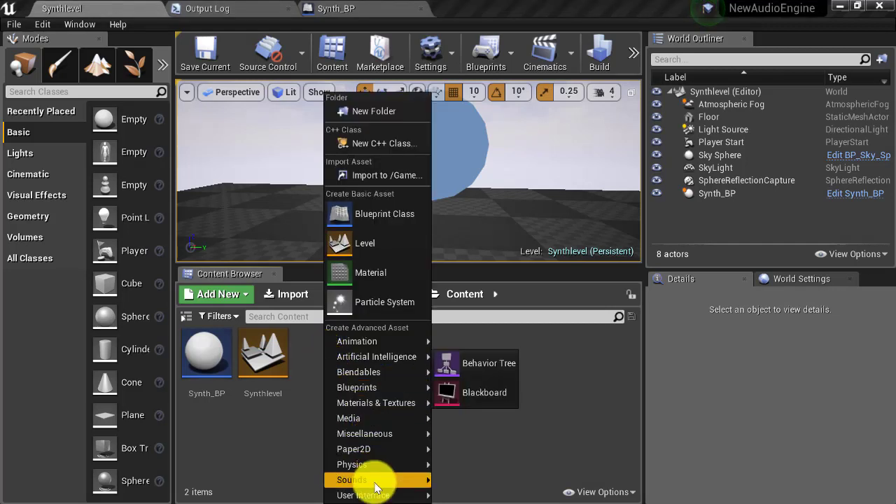
mouse_move(376, 482)
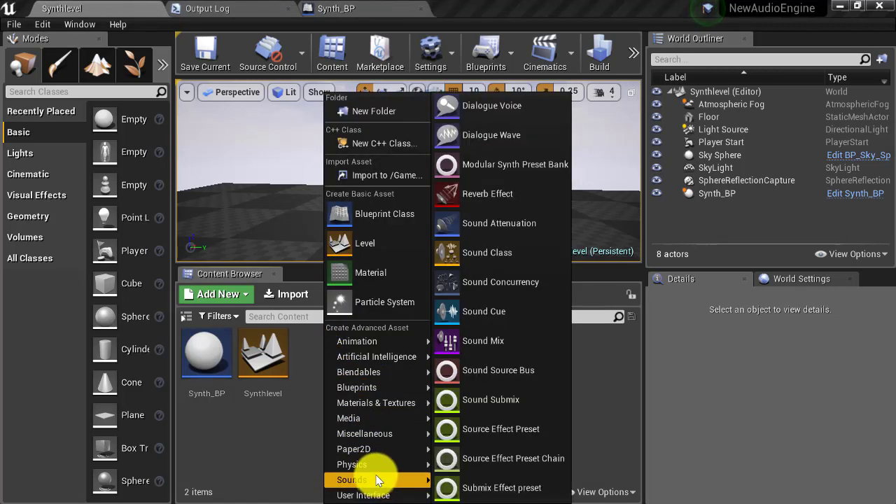
left_click(518, 169)
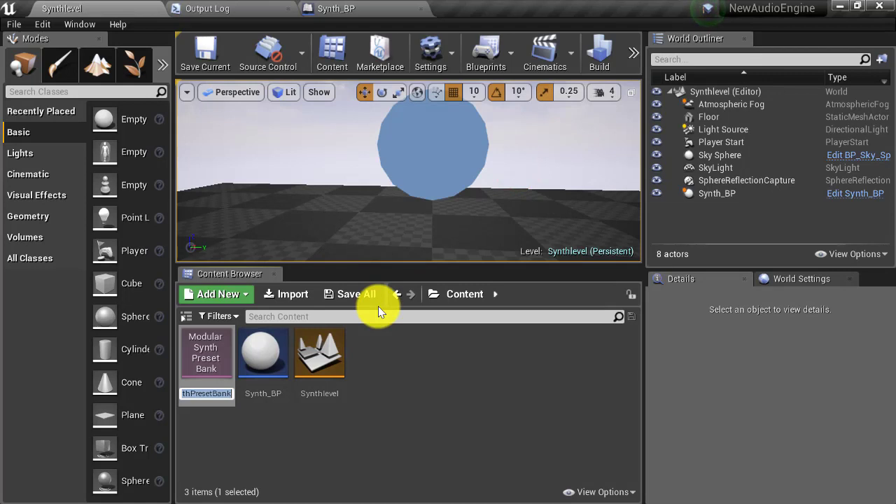
type("Bank1")
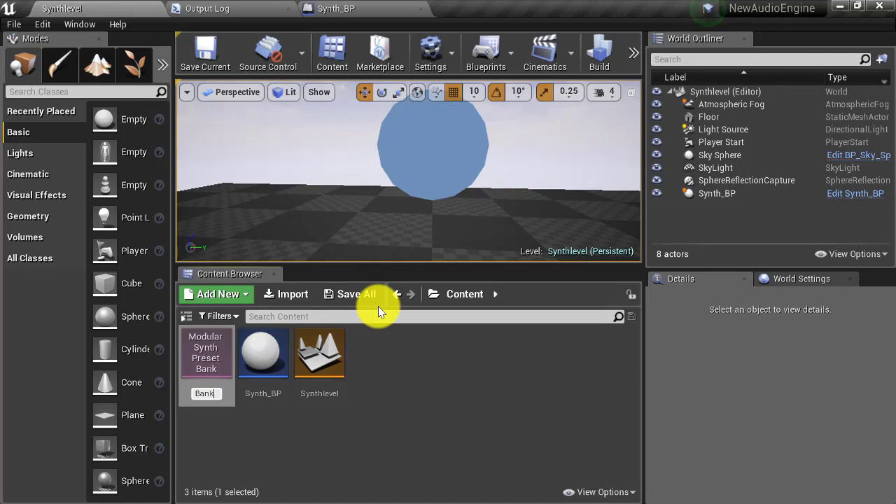
key("Return")
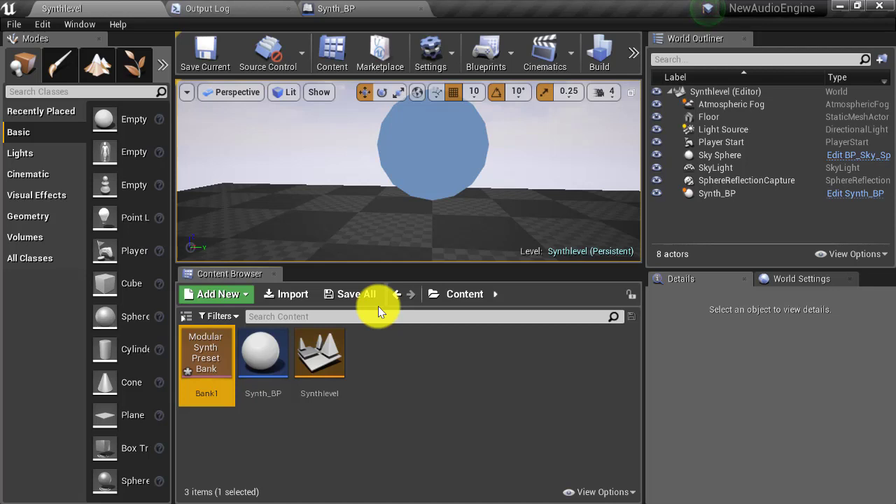
- Open Bank1 and add a first entry to its Presets array
double_click(215, 378)
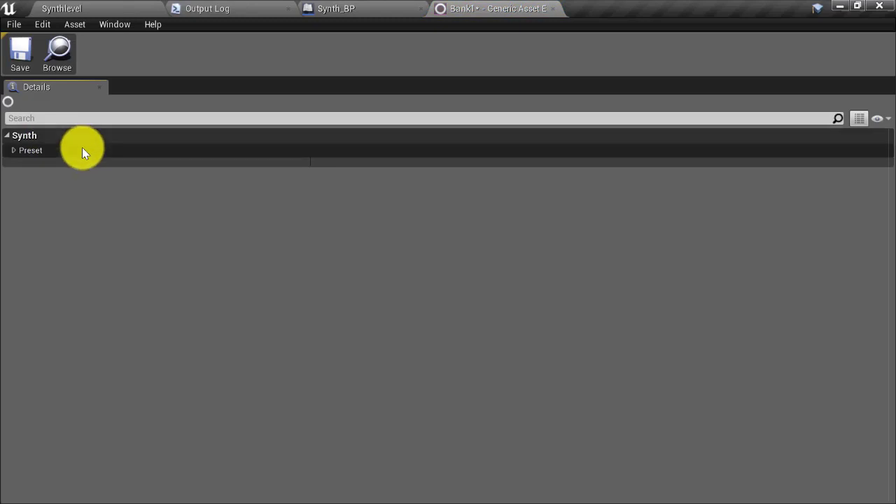
left_click(14, 151)
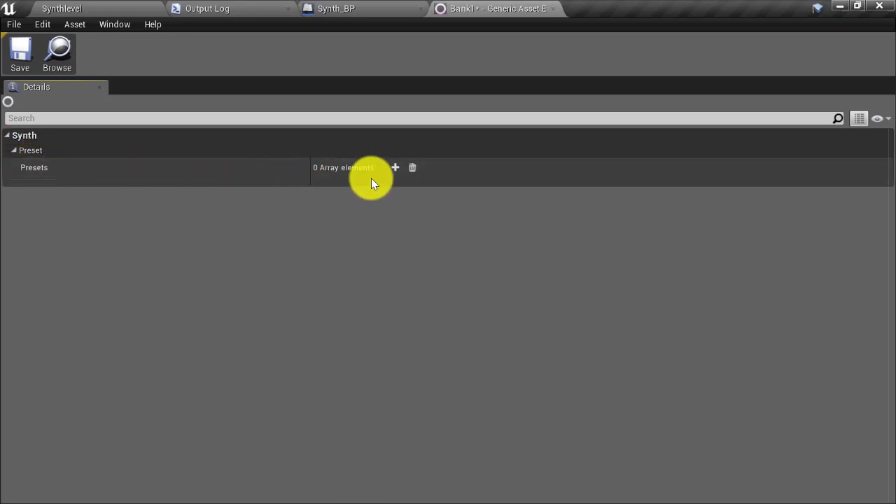
left_click(394, 168)
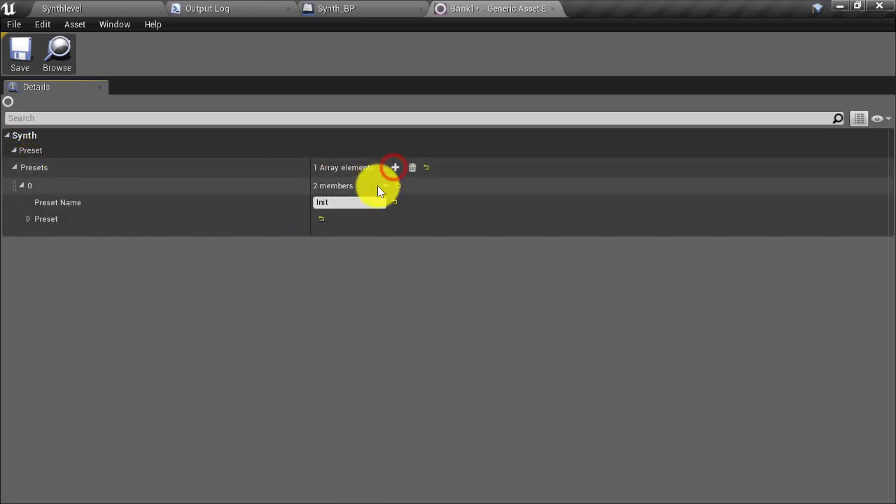
- Rename the new preset from Init to Bass and expand its synth settings
left_click(353, 206)
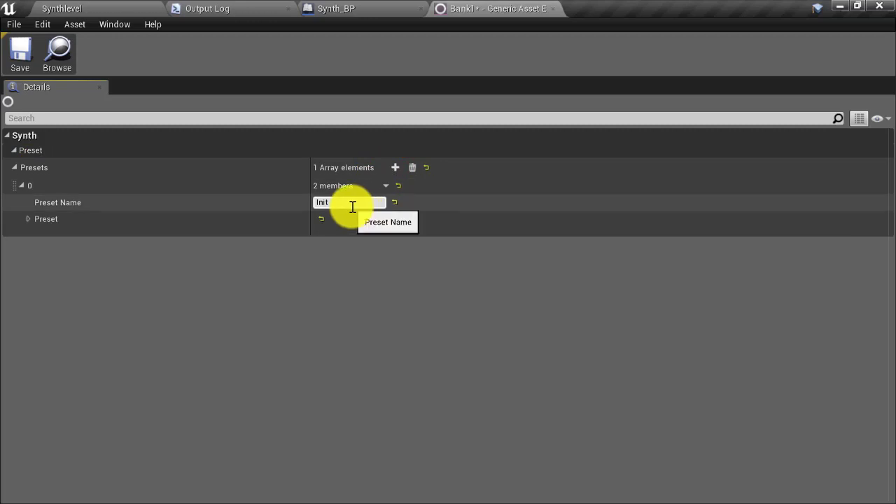
double_click(353, 206)
type("B")
double_click(353, 206)
type("Bass")
key("Return")
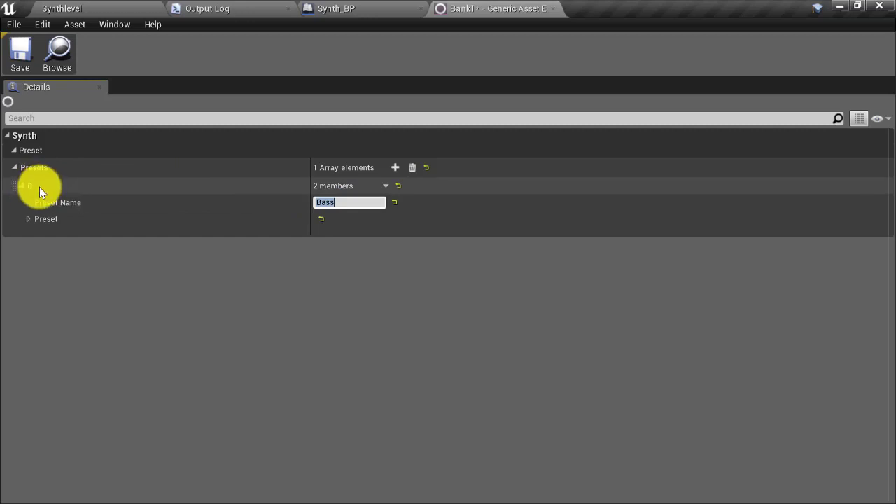
left_click(340, 205)
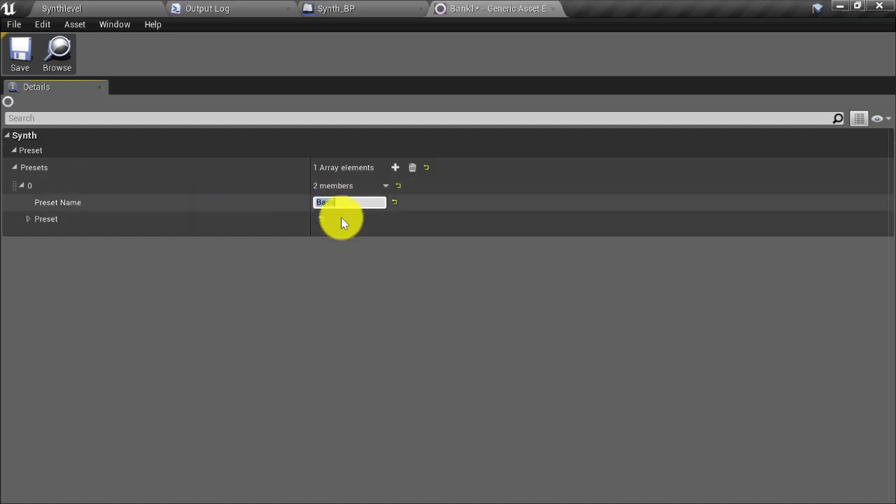
left_click(29, 219)
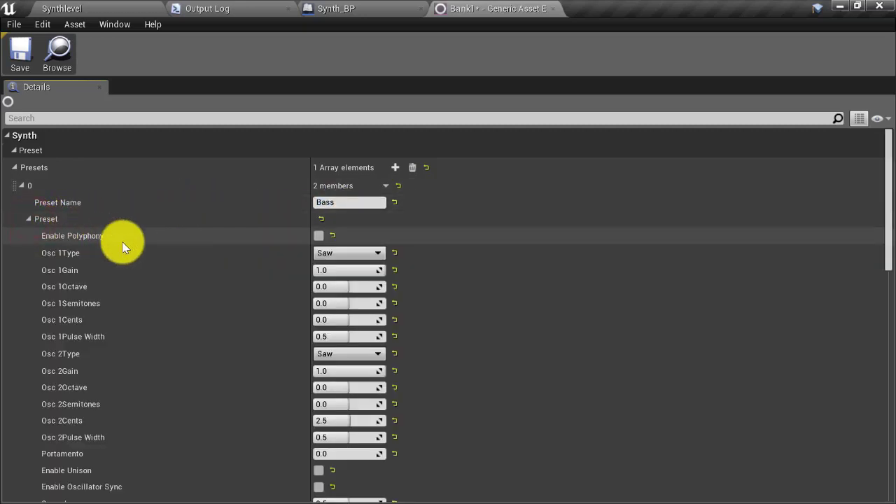
- Set the Bass preset's Osc 1 Octave to -2 and Osc 2 Octave to -1
scroll(276, 297, "down", 10)
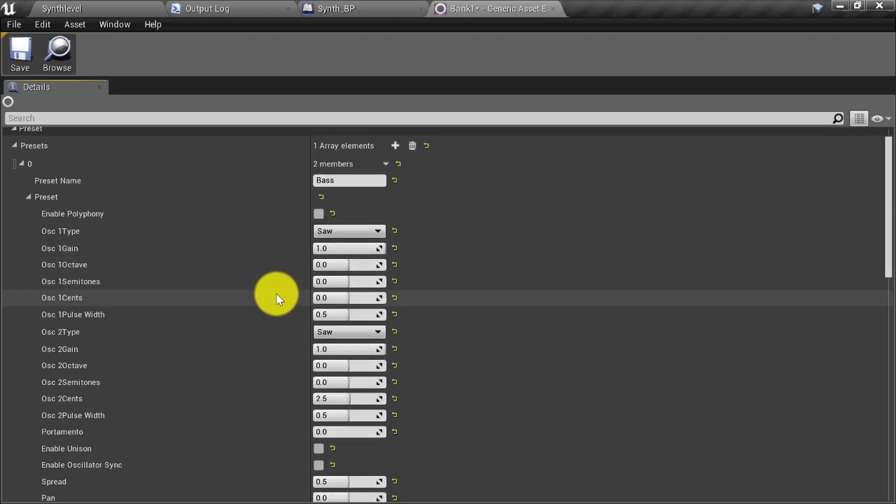
scroll(276, 300, "down", 10)
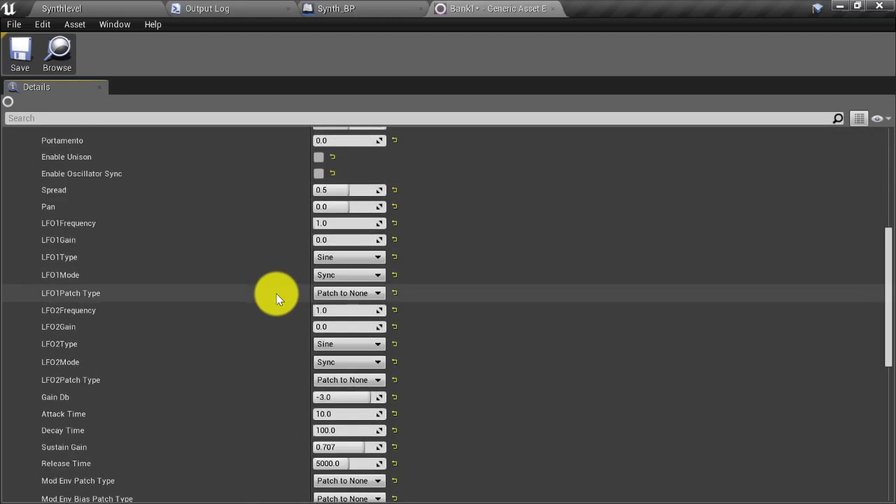
scroll(277, 306, "down", 8)
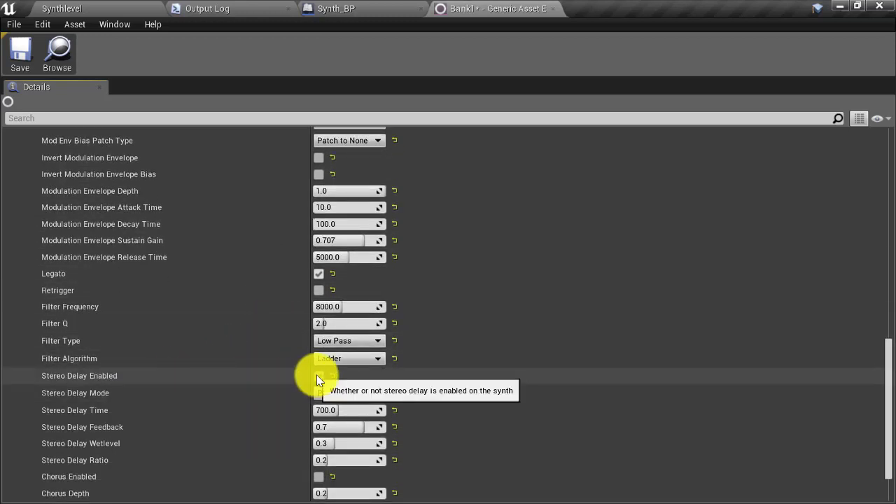
scroll(260, 378, "up", 15)
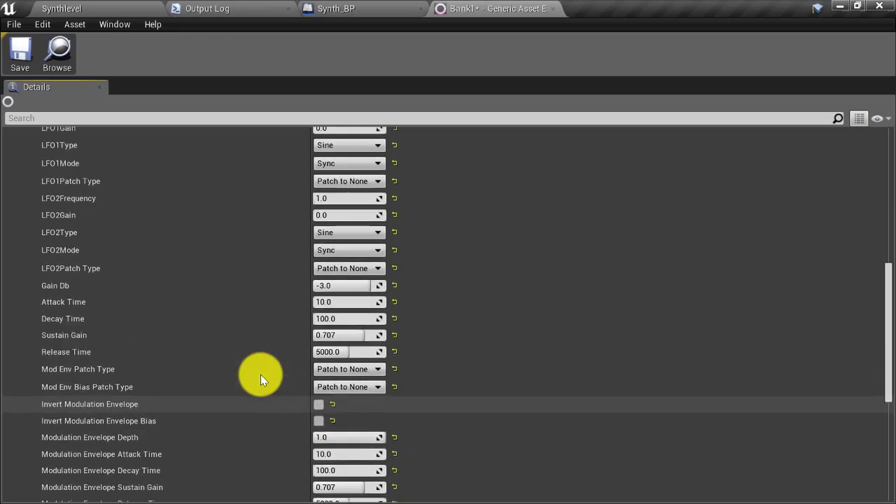
scroll(260, 375, "up", 12)
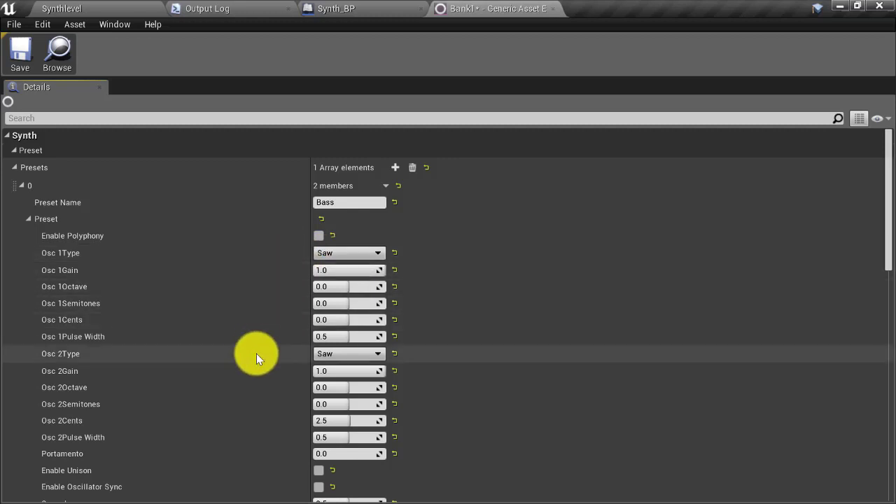
left_click(321, 286)
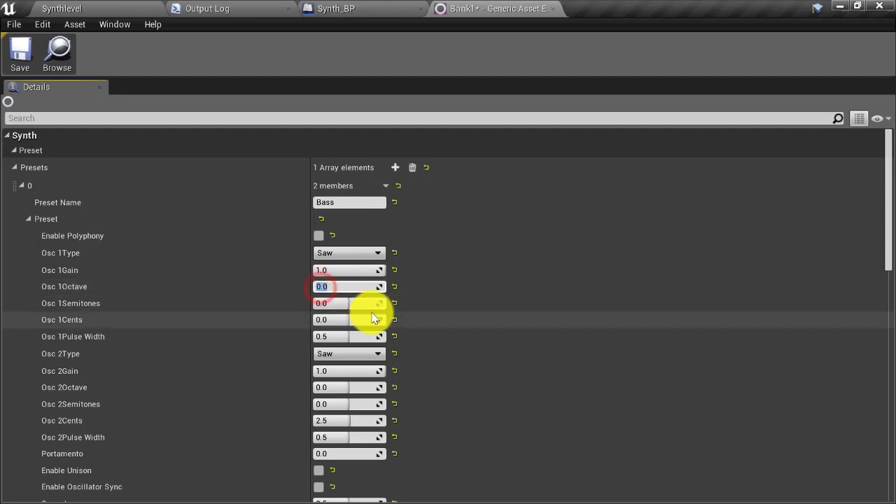
type("-2")
key("Return")
left_click(342, 384)
type("-")
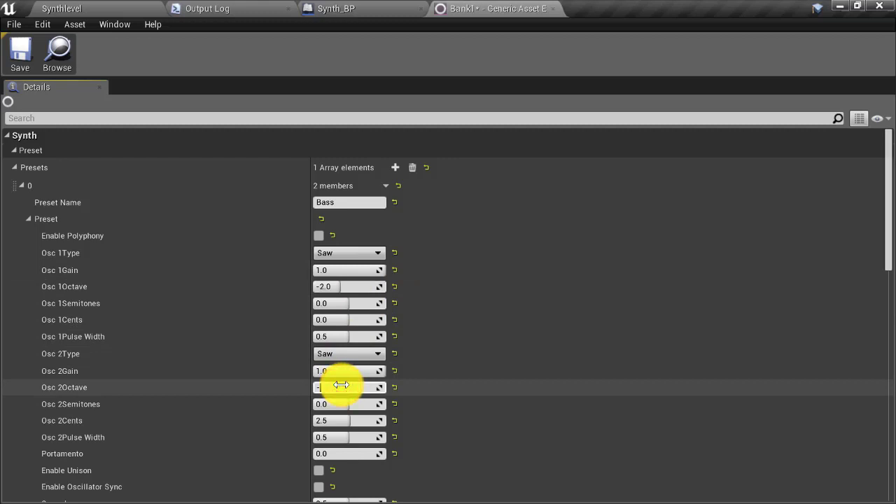
type("1")
key("Return")
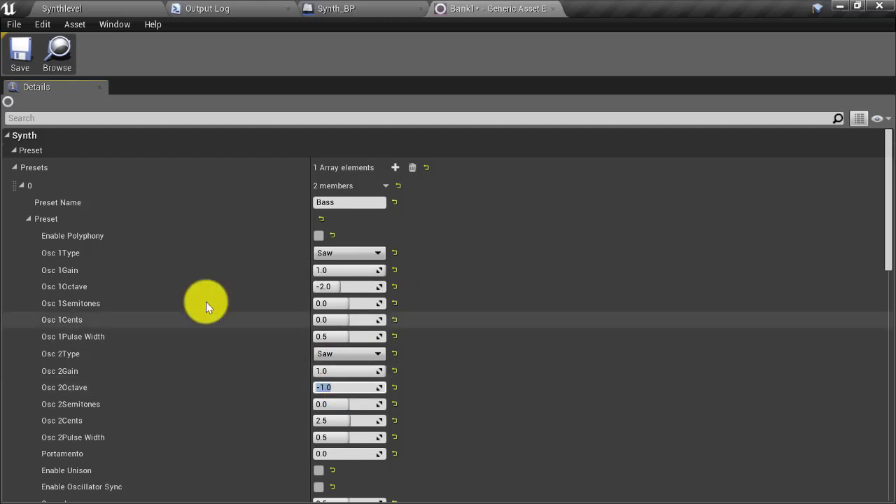
- Collapse the Bass entry and add a second preset named High Square
left_click(32, 218)
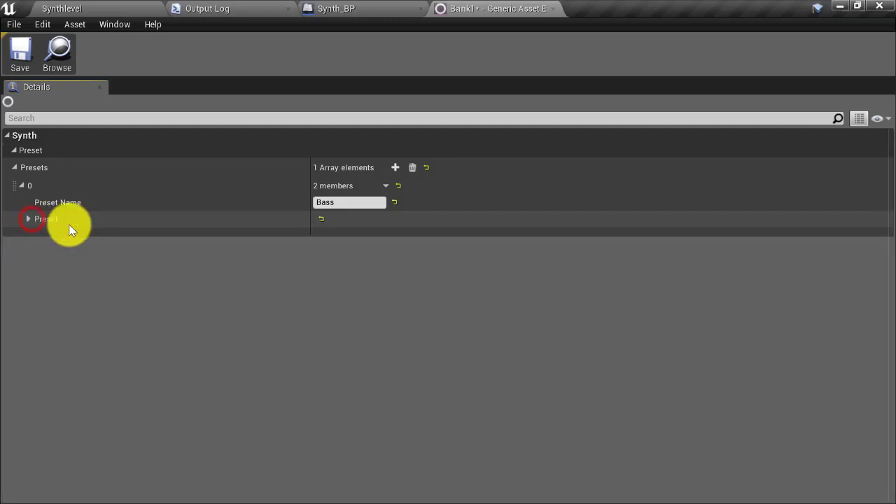
left_click(21, 186)
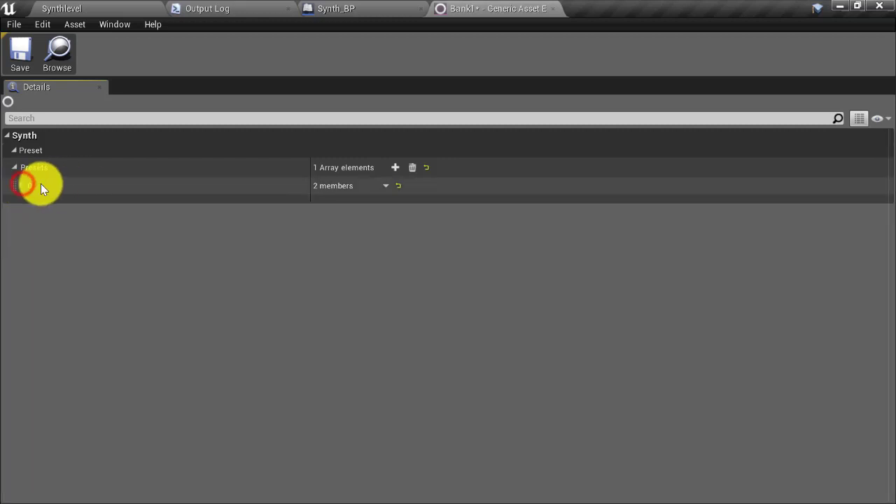
left_click(394, 168)
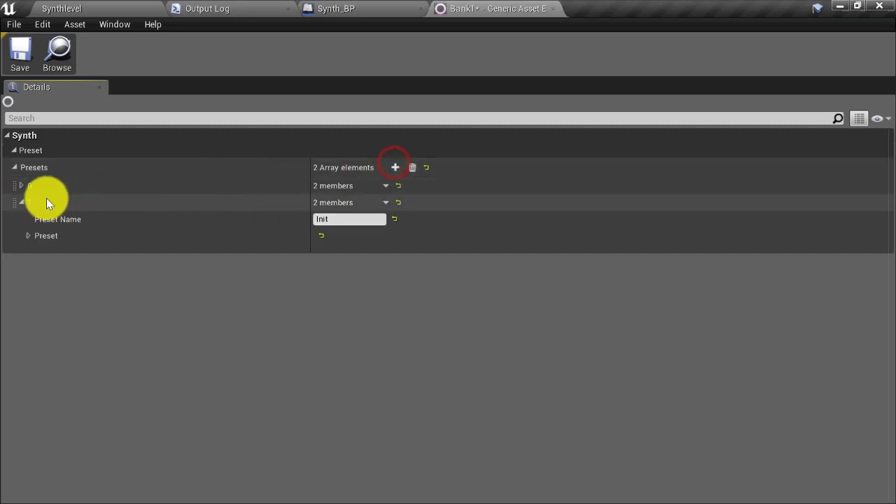
left_click(349, 219)
type("High Squirrel")
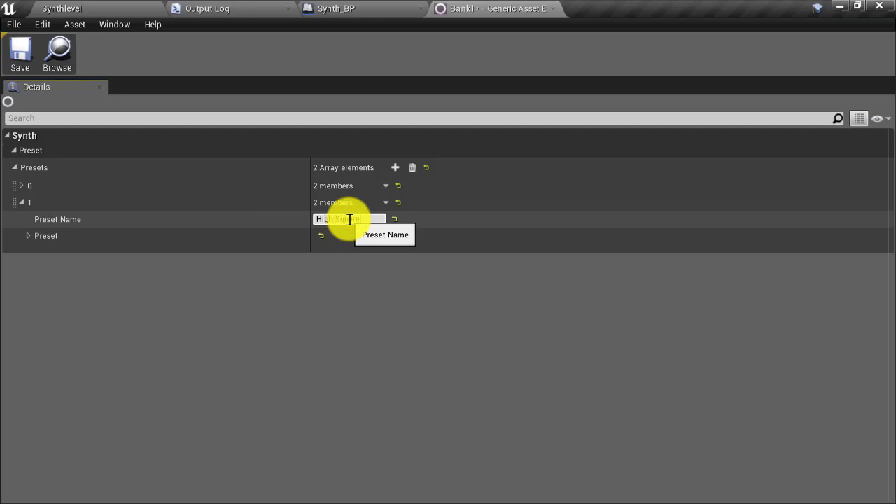
key("shift+Home")
- Set both Osc 1 Type and Osc 2 Type of High Square to Square
left_click(29, 236)
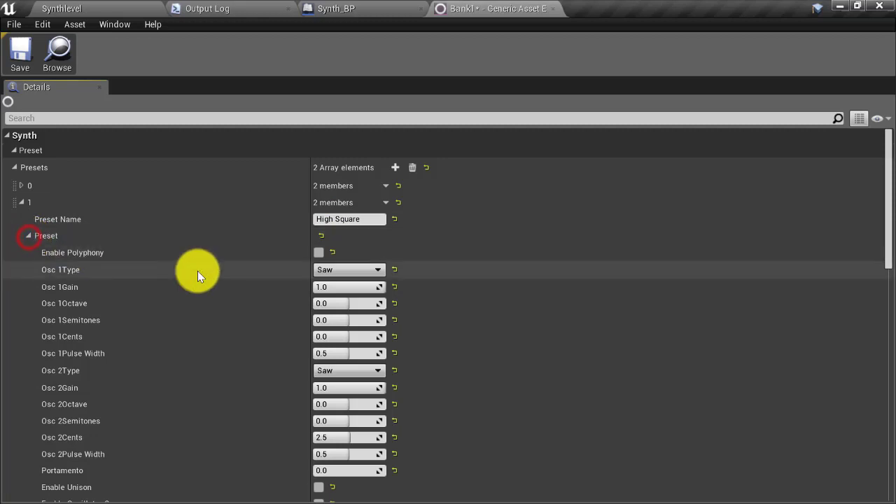
left_click(353, 271)
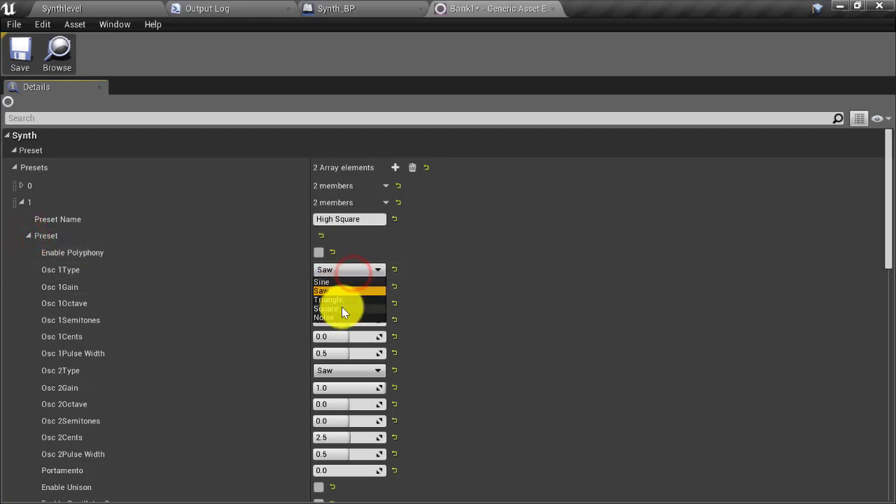
left_click(341, 308)
left_click(331, 370)
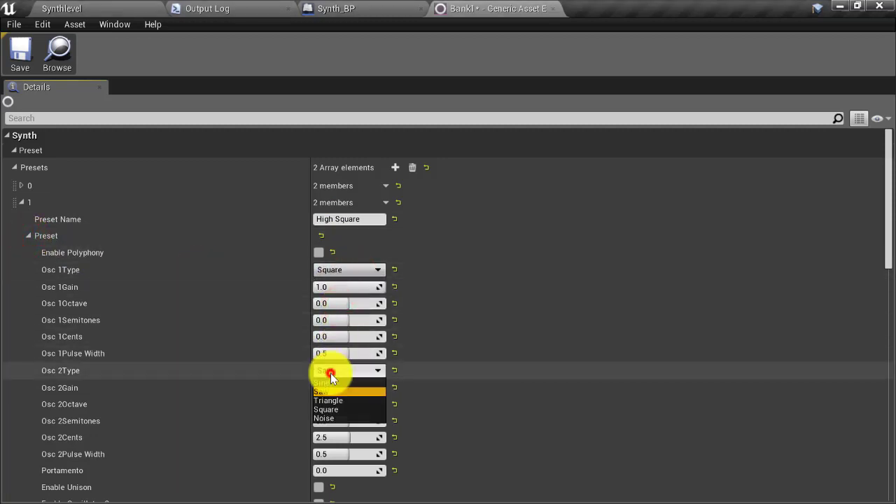
left_click(335, 410)
- Set High Square's Osc 1 Octave to 1.0 and collapse the entry
left_click(342, 286)
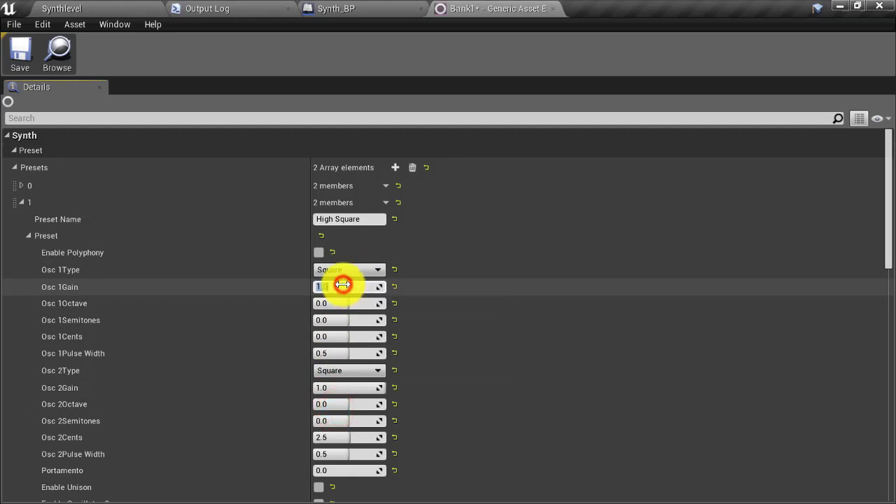
left_click(328, 404)
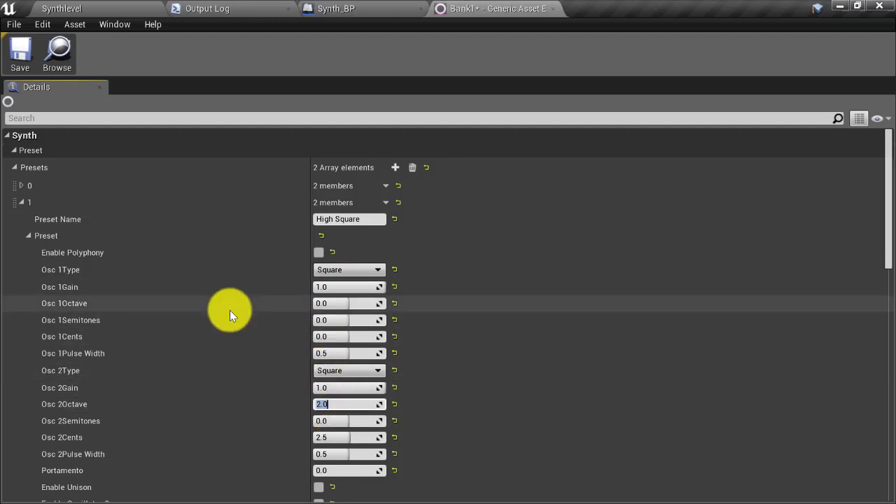
left_click(344, 303)
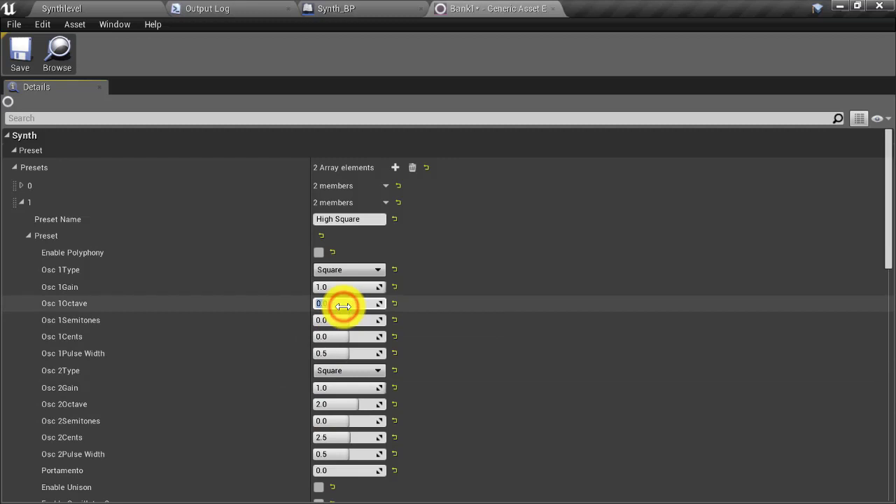
type("1")
key("Return")
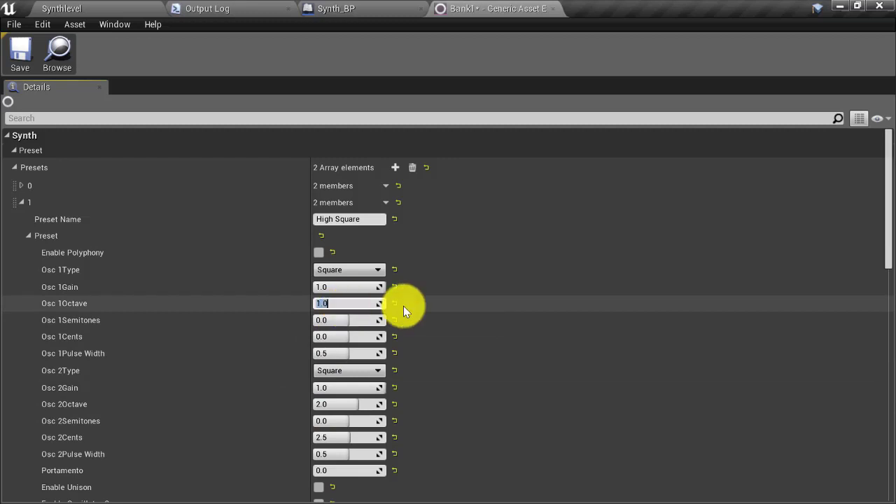
left_click(21, 202)
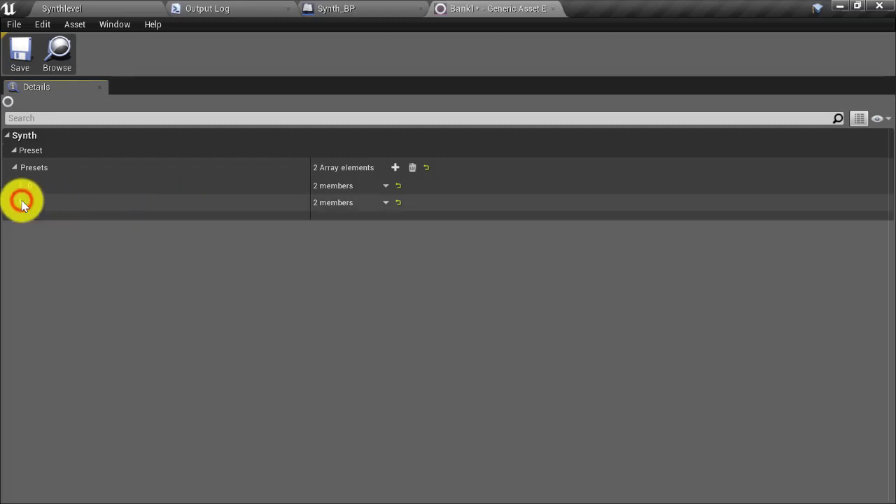
- Switch from the Bank1 editor back to the Synth_BP Event Graph
left_click(105, 9)
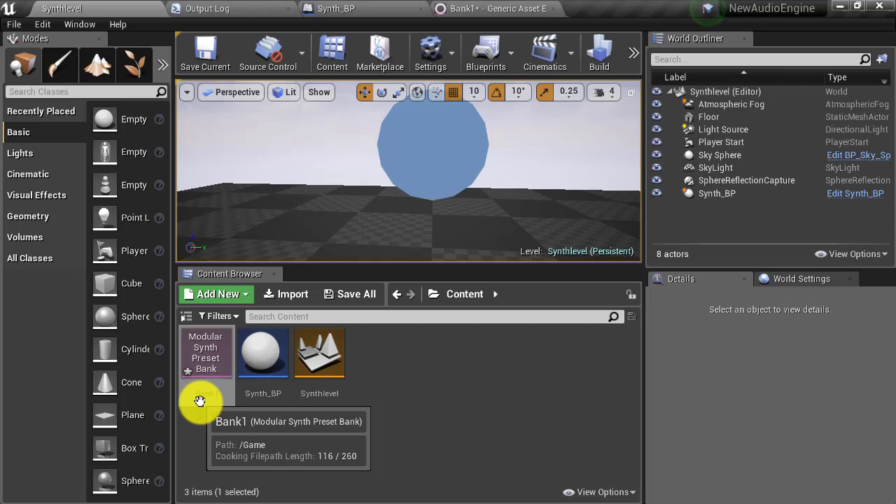
left_click(471, 12)
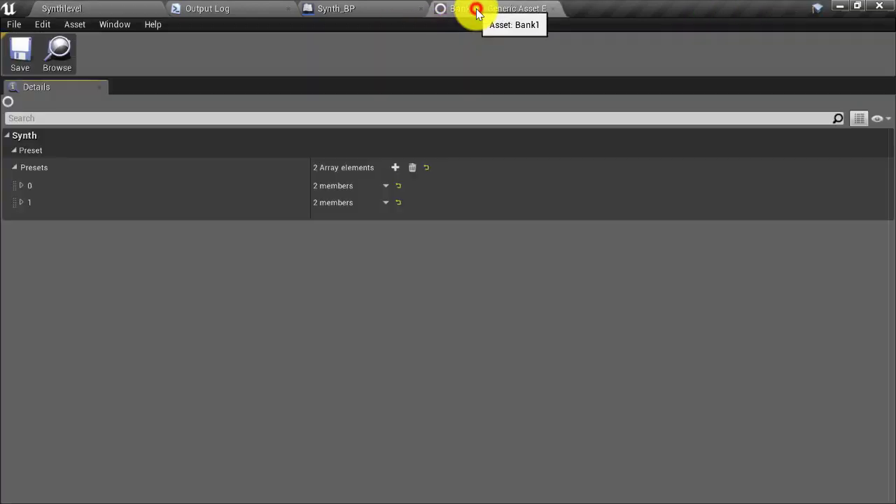
left_click(355, 9)
- Delete the Make ModularSynthPreset node and its input variables from the graph
scroll(428, 319, "down", 1)
right_click_drag(427, 318, 346, 264)
scroll(533, 300, "down", 1)
scroll(346, 264, "up", 1)
left_click_drag(314, 180, 490, 296)
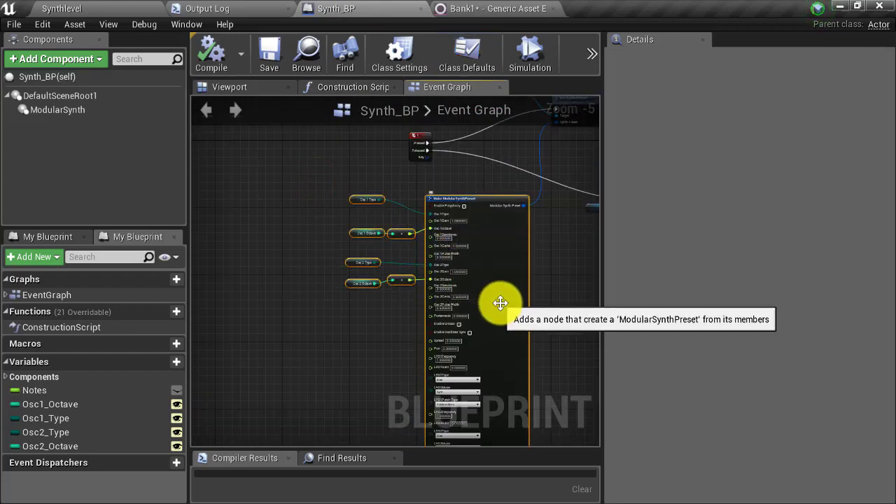
key("Delete")
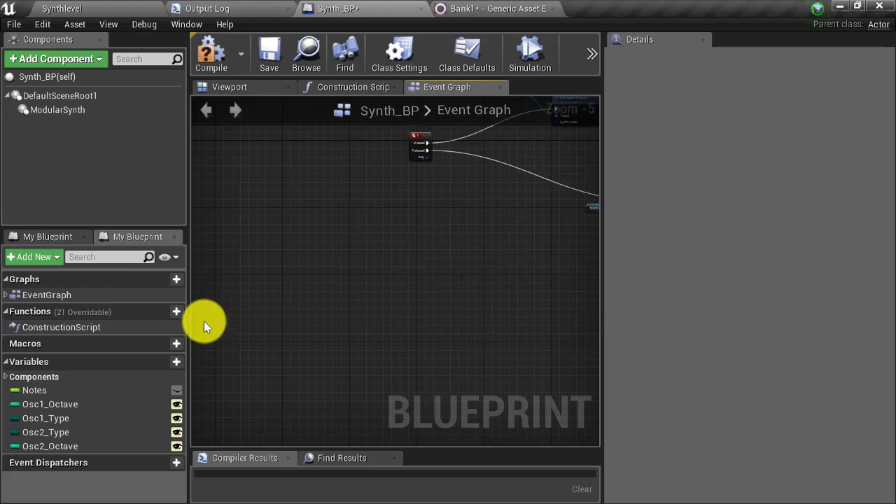
- Add a BankReference variable typed as a Modular Synth Preset Bank reference and compile
left_click(161, 362)
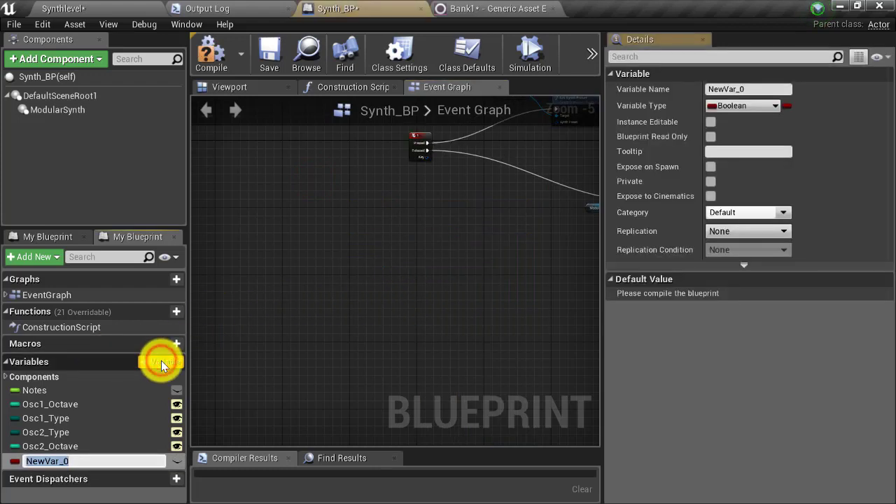
type("BankReference")
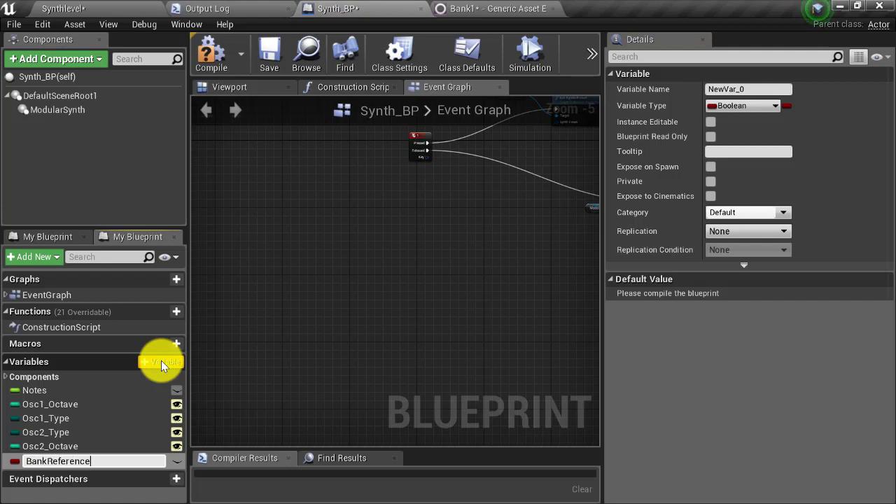
key("Return")
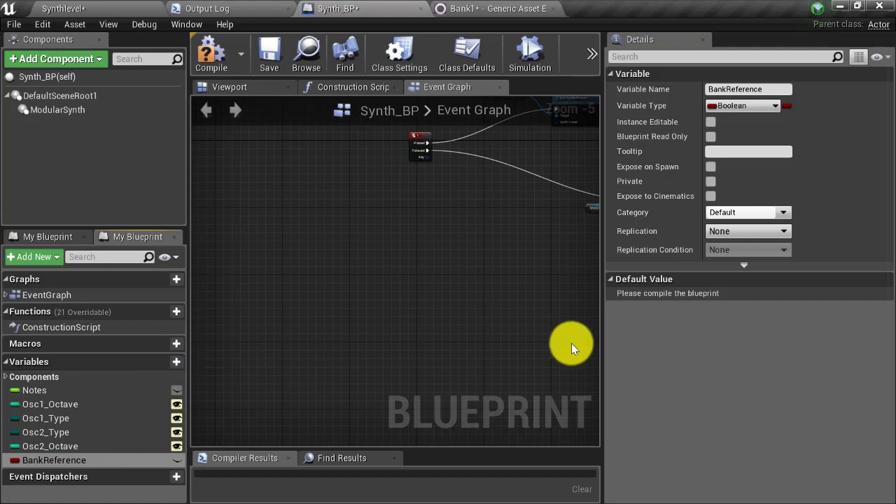
left_click(753, 107)
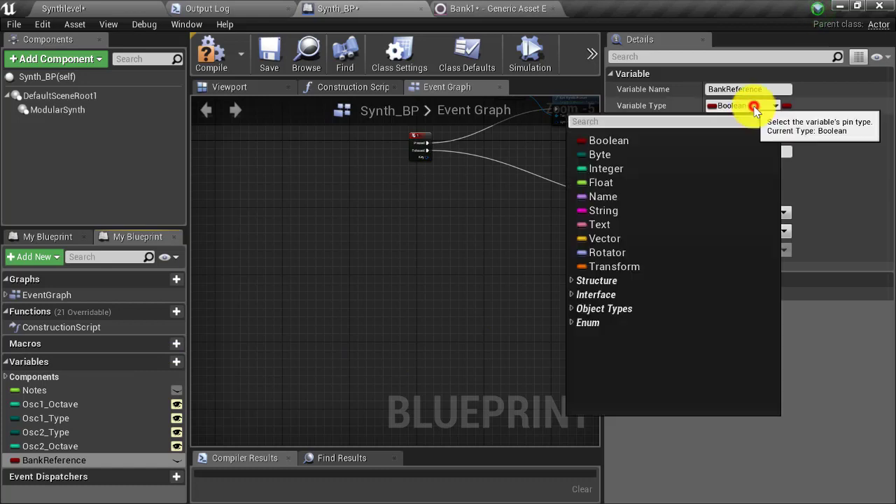
left_click(735, 124)
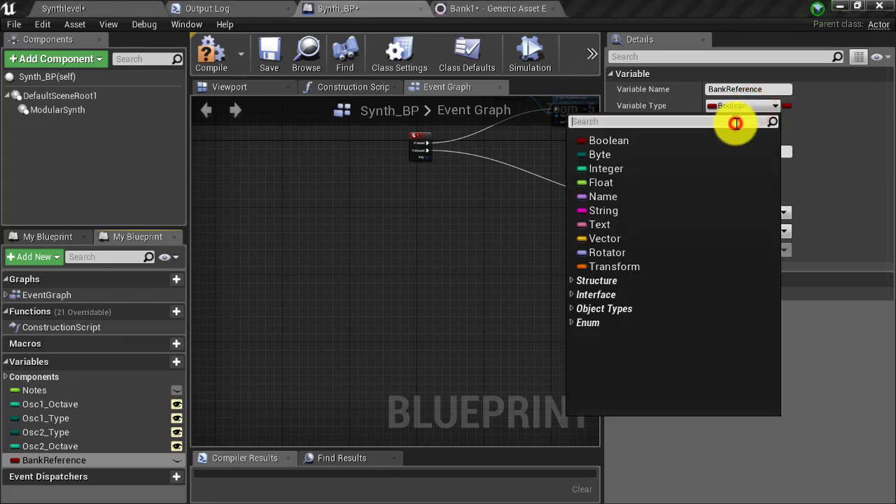
type("Moc")
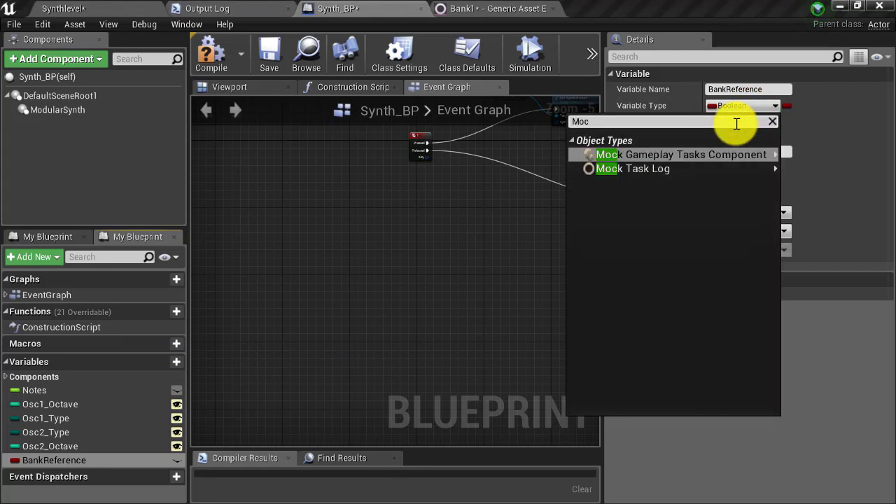
key("BackSpace")
type("dular")
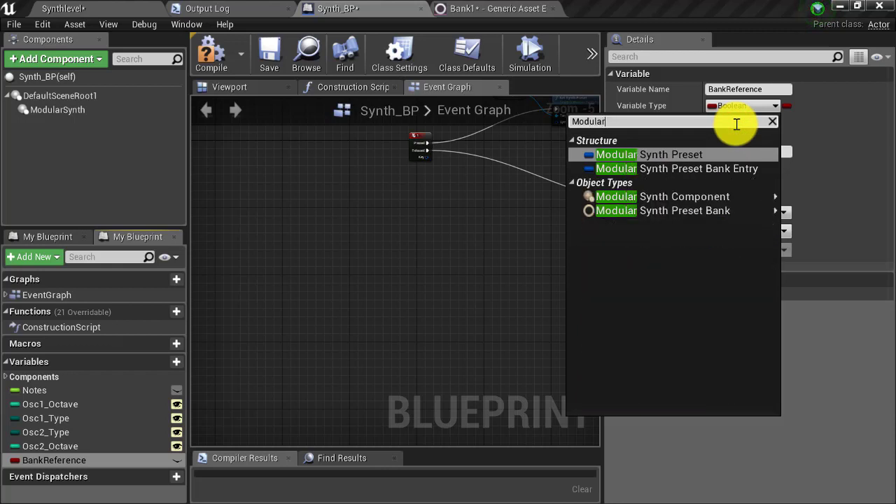
mouse_move(647, 219)
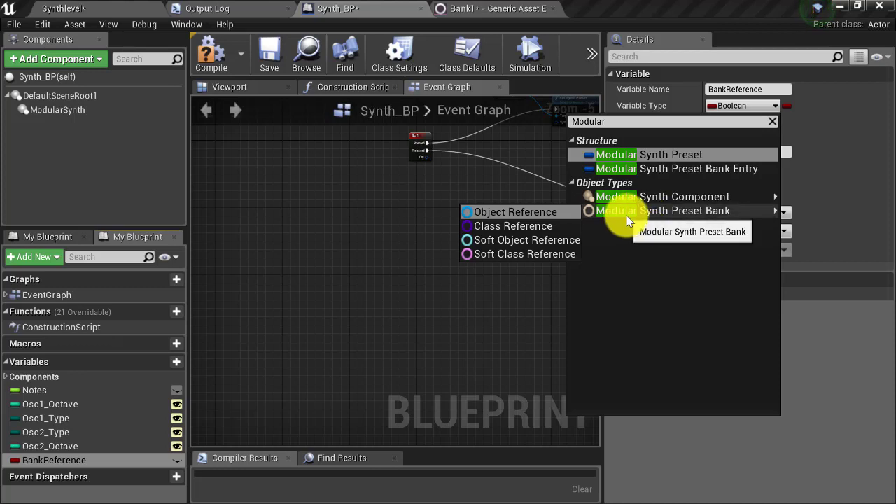
left_click(545, 211)
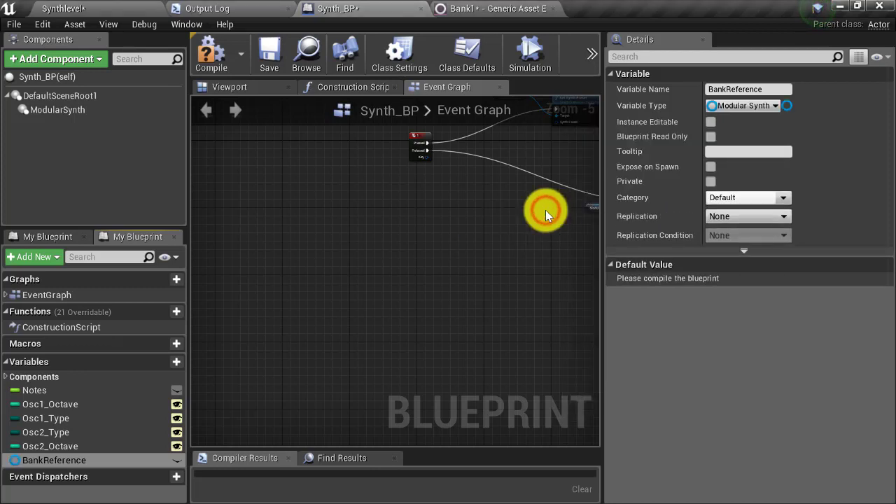
left_click(210, 54)
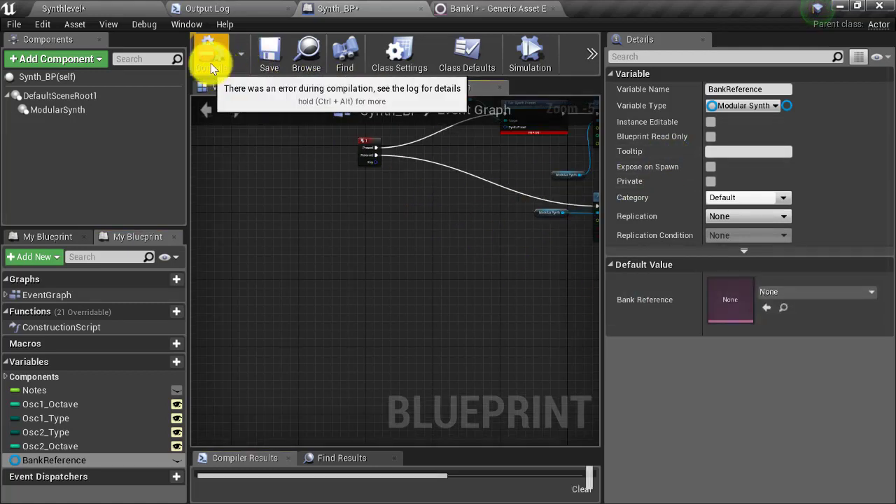
- Set BankReference's default value to the Bank1 asset
scroll(551, 165, "up", 2)
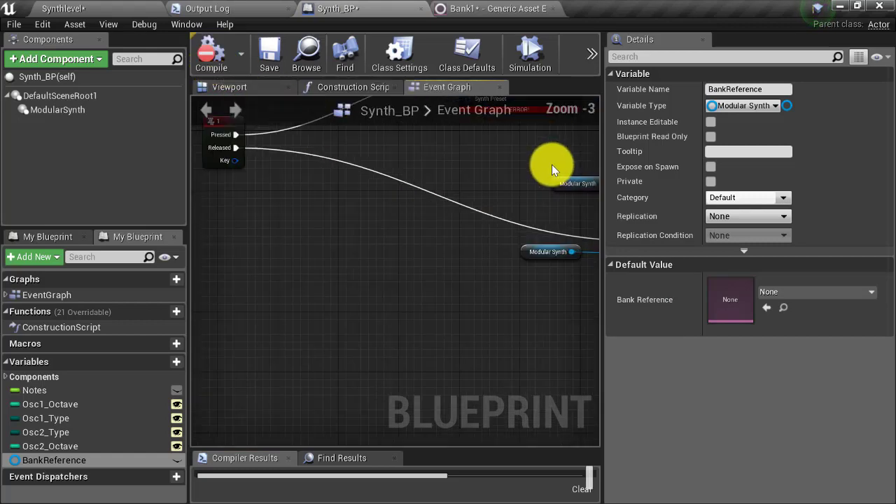
right_click_drag(510, 147, 436, 276)
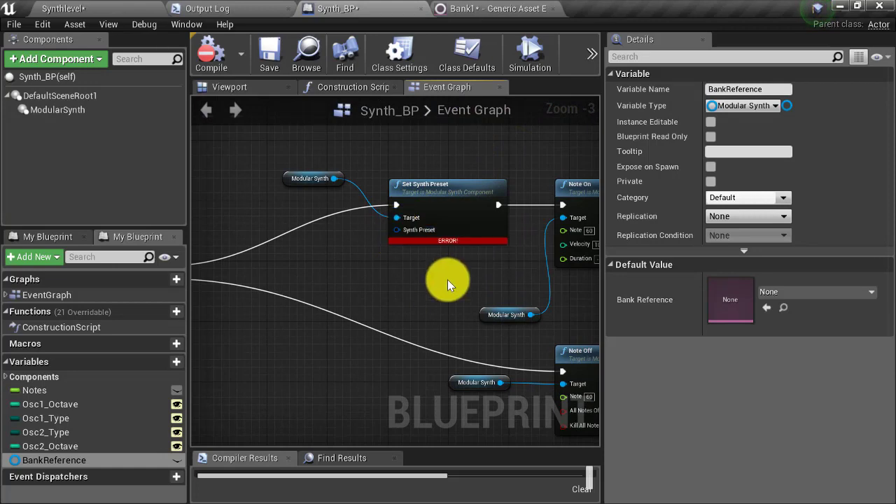
right_click_drag(412, 291, 499, 201)
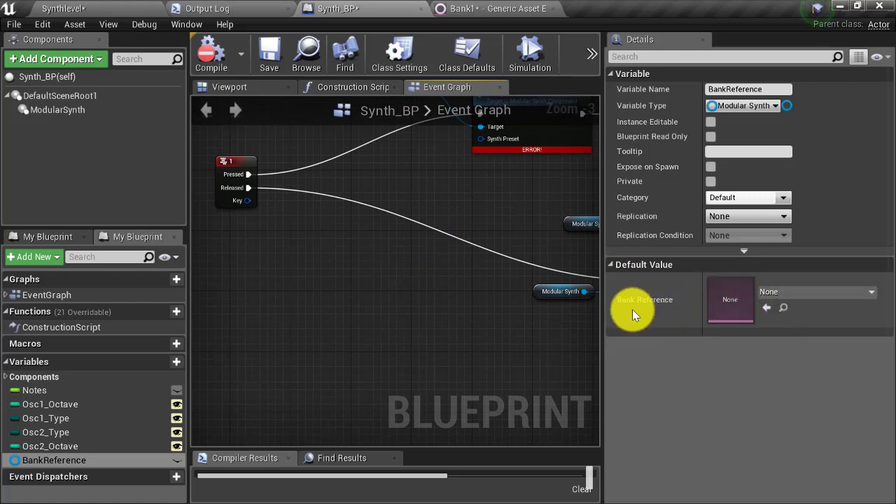
left_click(791, 293)
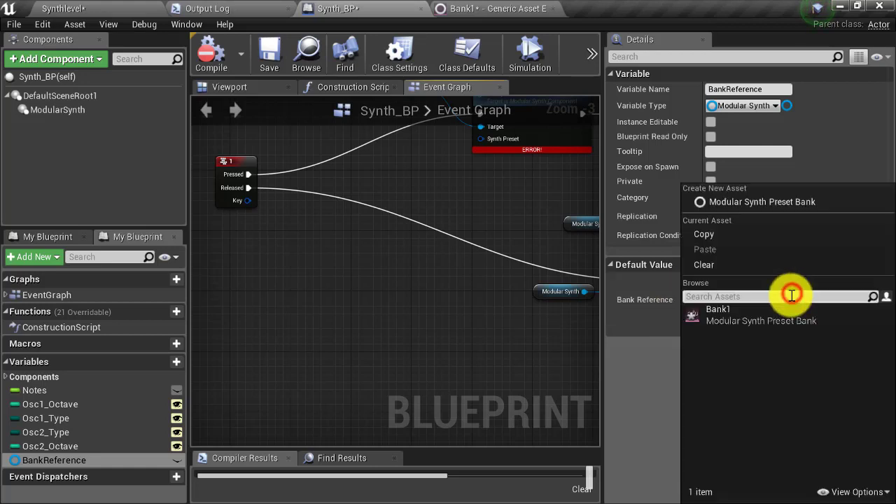
left_click(759, 319)
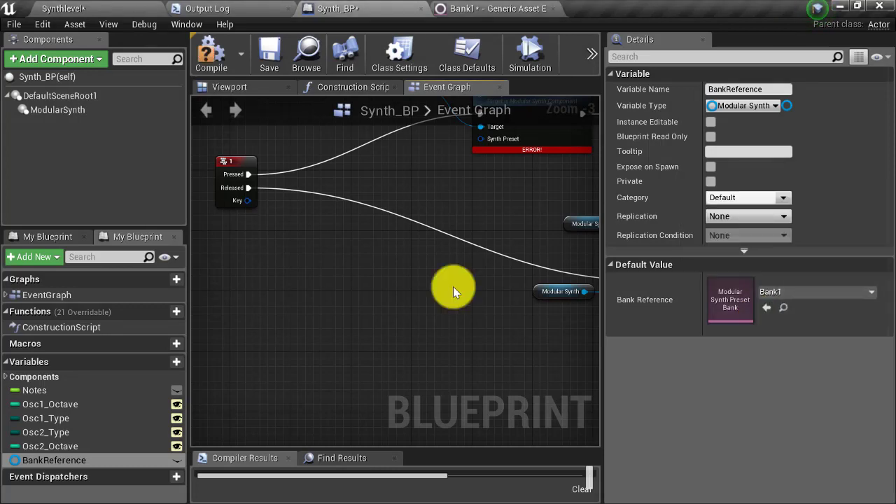
scroll(453, 286, "down", 1)
- Place a BankReference getter wired into a Get Presets node
left_click_drag(54, 461, 306, 283)
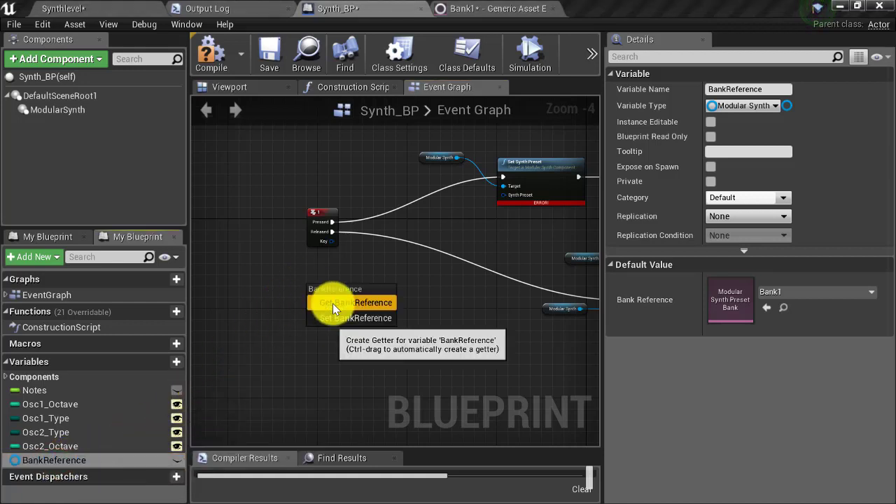
left_click(332, 303)
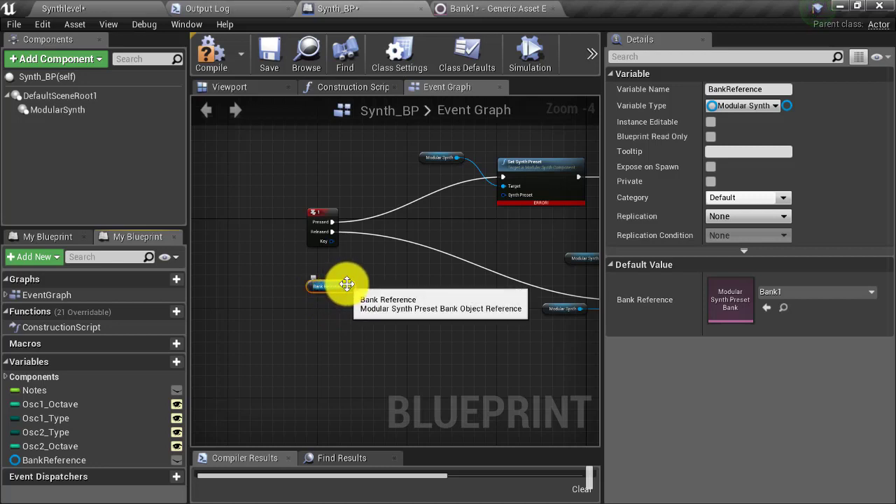
left_click_drag(350, 287, 384, 312)
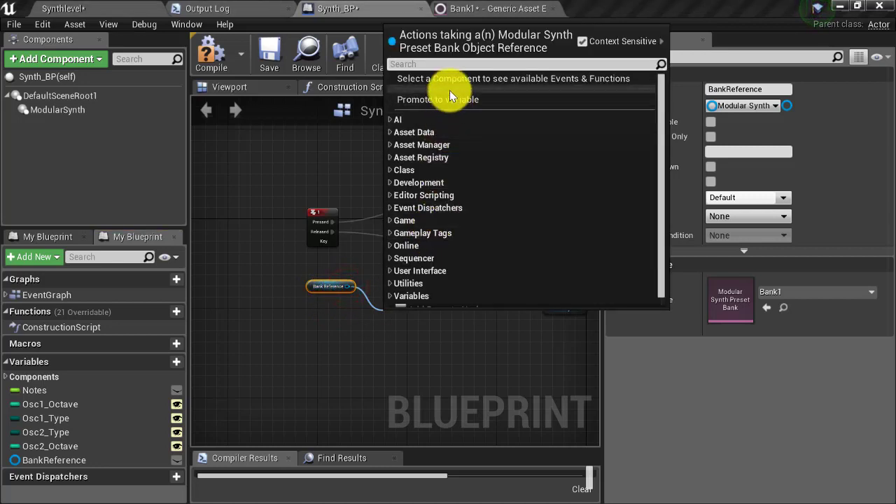
left_click(451, 62)
type("get")
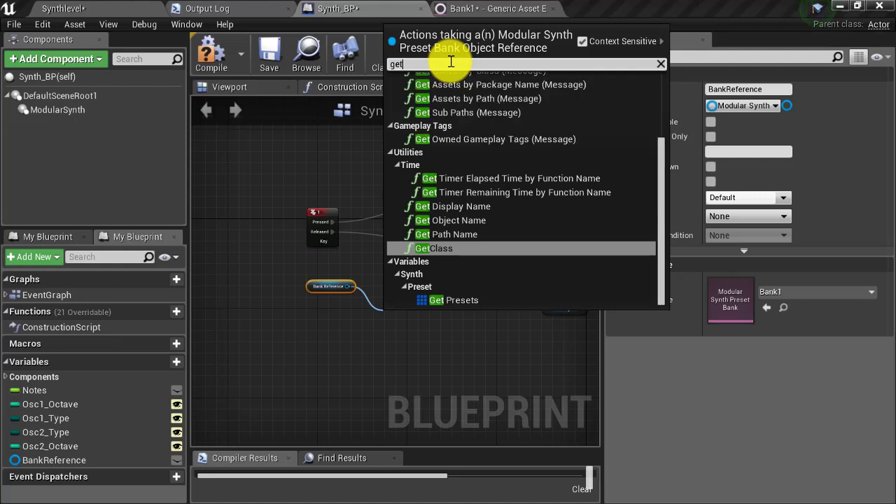
type(" pres")
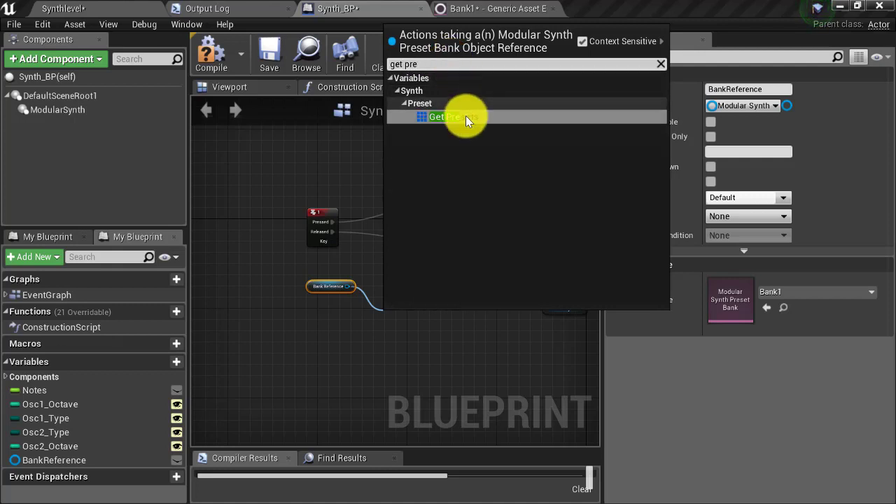
left_click(463, 117)
left_click_drag(319, 283, 254, 295)
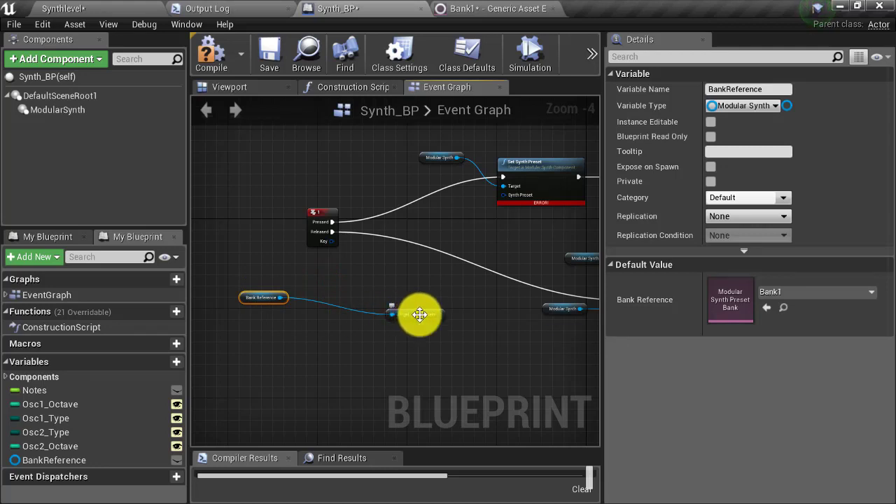
mouse_move(407, 312)
left_mouse_down()
mouse_move(348, 300)
mouse_move(400, 297)
left_mouse_up()
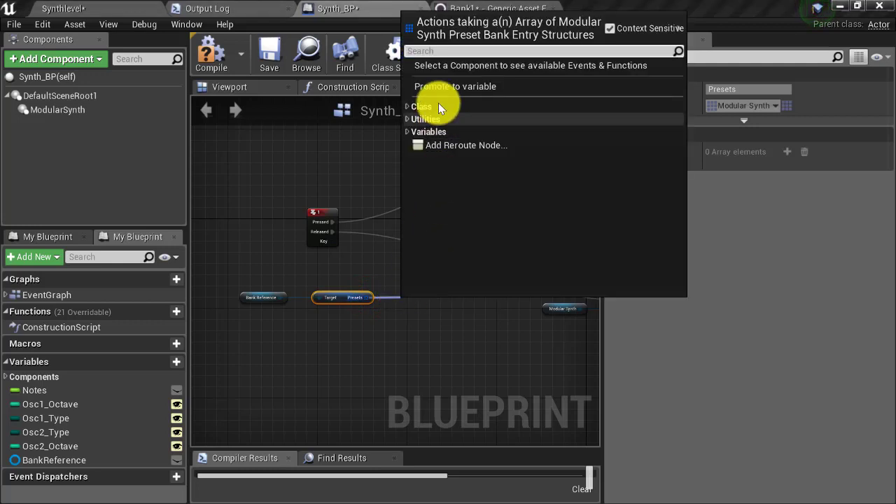
- Add an array Get node fed by the Presets array
left_click(440, 56)
type("get")
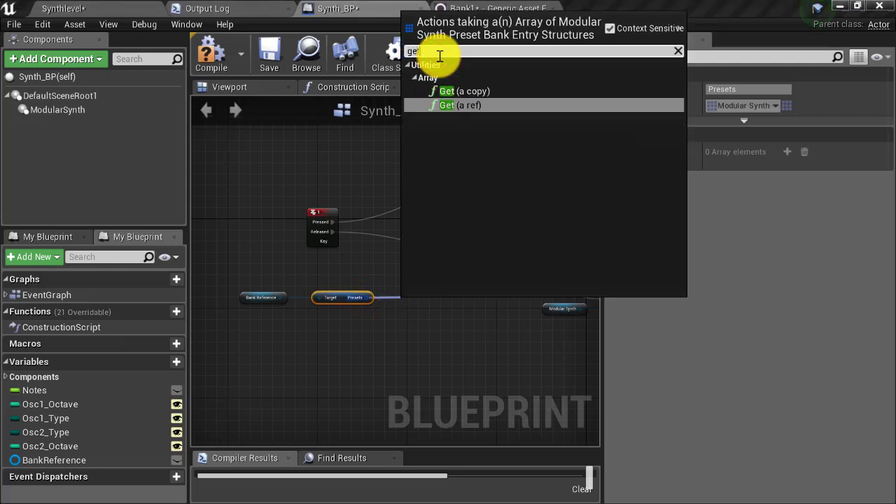
left_click(492, 105)
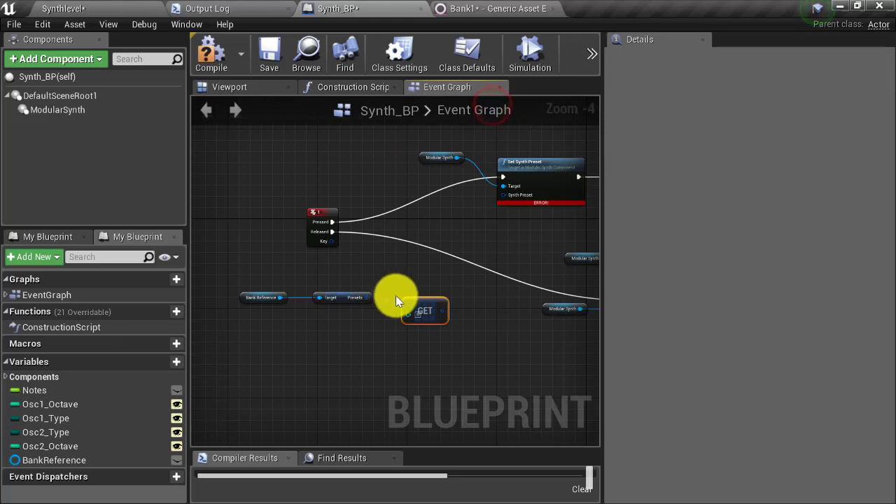
- Add a Break ModularSynthPresetBankEntry node from the GET output
mouse_move(420, 305)
left_mouse_down()
mouse_move(418, 290)
mouse_move(414, 296)
left_mouse_up()
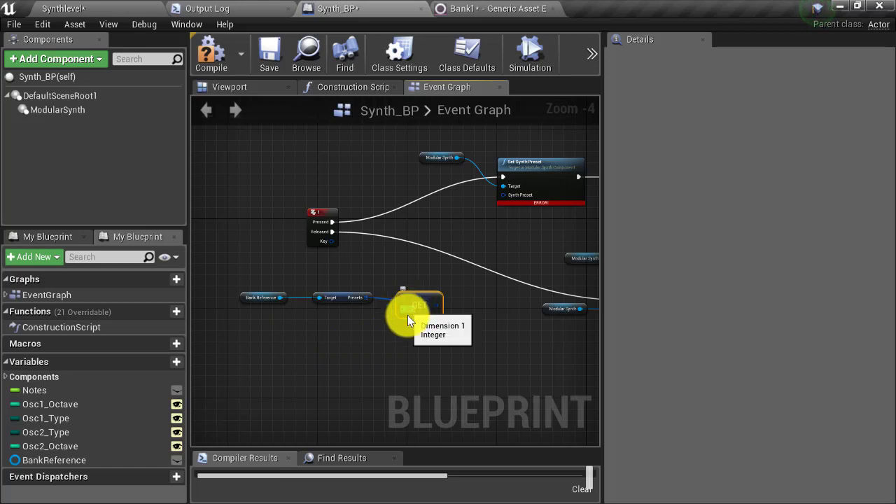
scroll(408, 312, "up", 2)
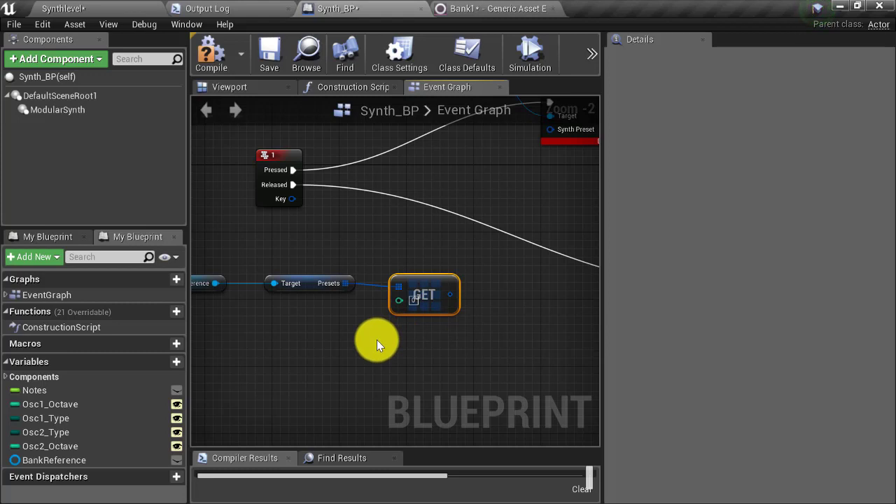
scroll(376, 339, "down", 1)
right_click_drag(377, 339, 397, 339)
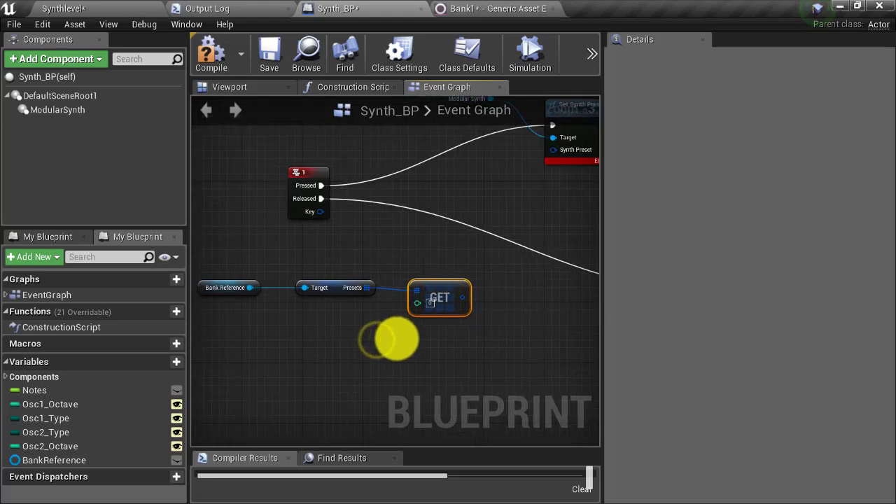
scroll(396, 338, "down", 1)
left_click_drag(447, 308, 473, 328)
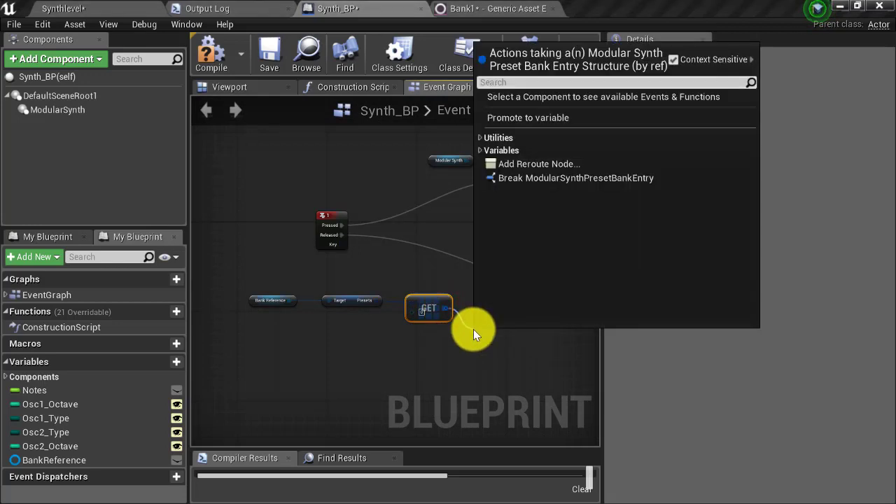
left_click(544, 179)
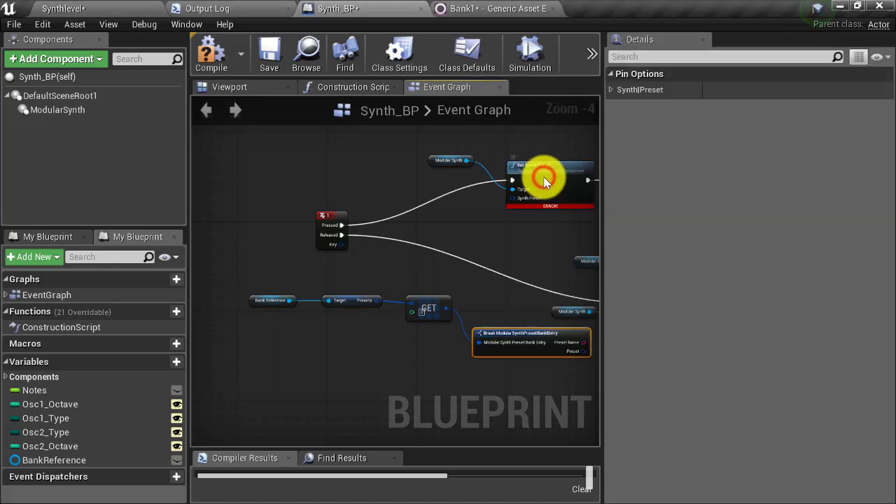
- Reposition the bank nodes and wire the Break node's Preset into Set Synth Preset
left_click_drag(259, 285, 492, 360)
left_click_drag(521, 334, 330, 320)
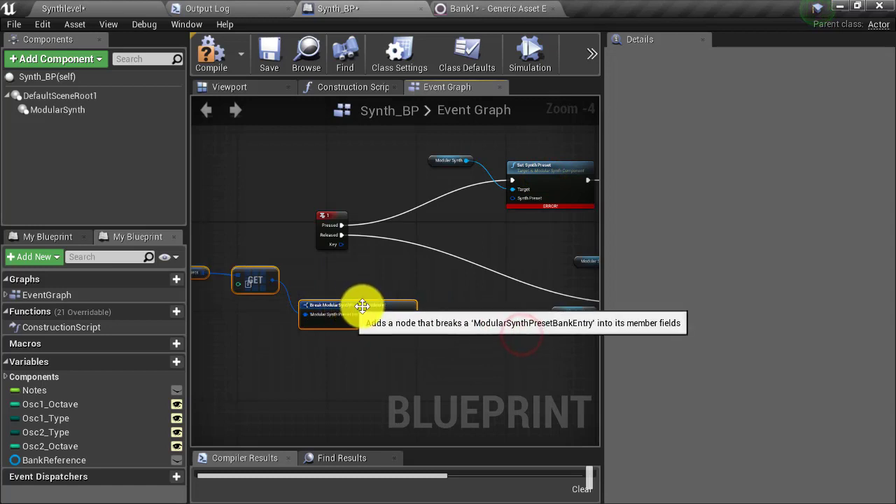
scroll(410, 357, "up", 2)
scroll(410, 350, "up", 1)
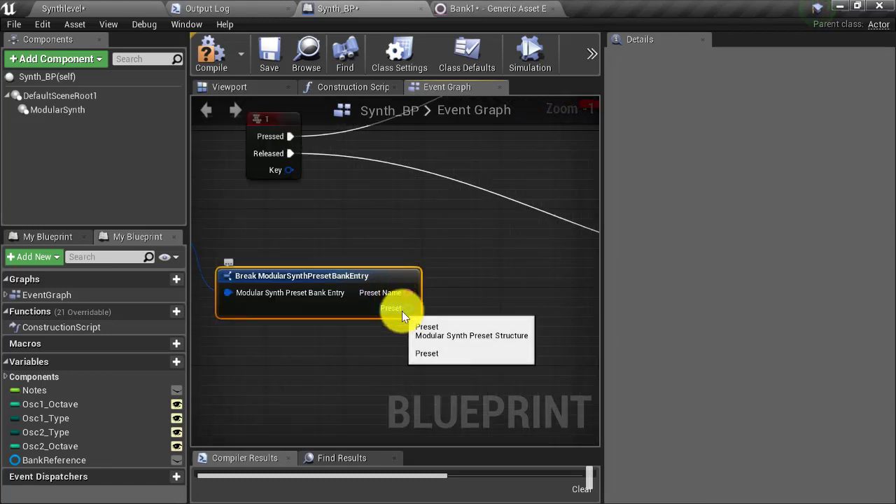
scroll(464, 320, "down", 3)
right_click_drag(464, 319, 343, 336)
left_click_drag(310, 327, 415, 198)
scroll(414, 198, "up", 2)
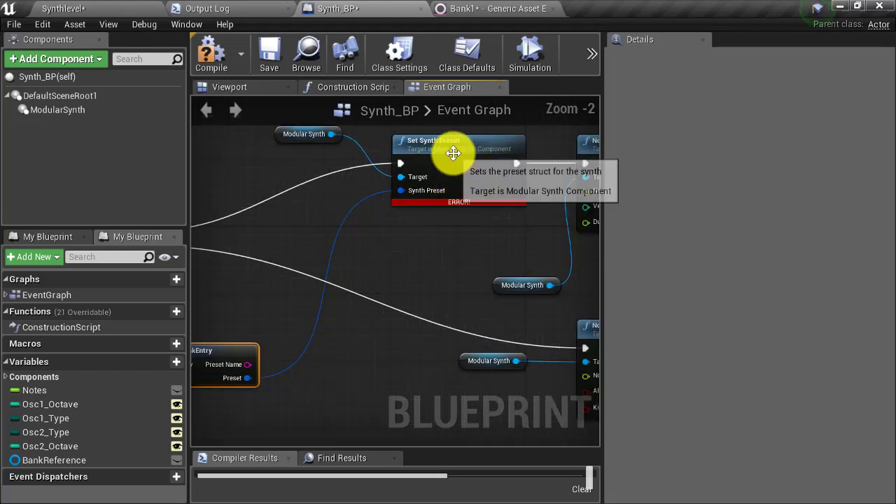
scroll(364, 305, "down", 2)
scroll(289, 380, "down", 1)
right_click_drag(290, 376, 466, 374)
scroll(338, 317, "up", 1)
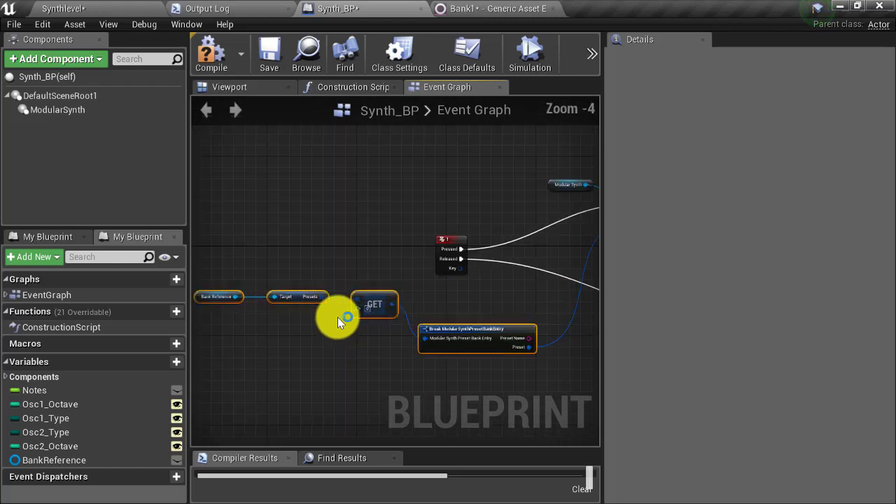
scroll(337, 317, "up", 3)
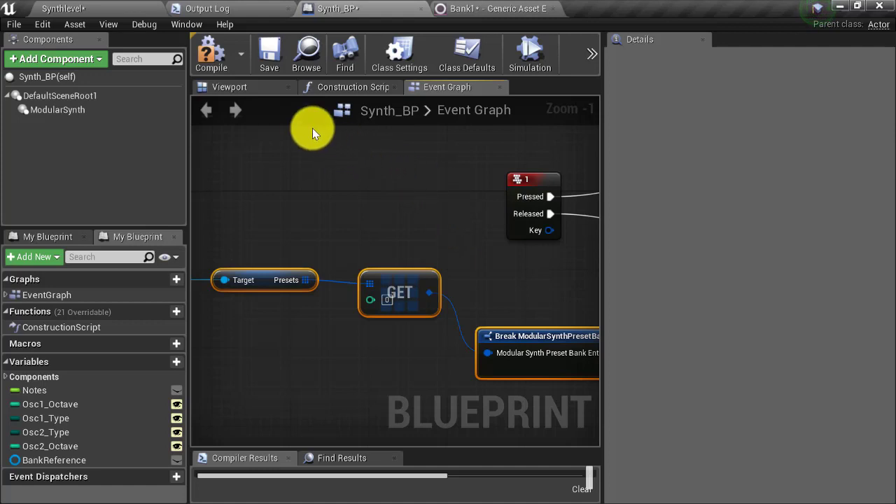
- Compile Synth_BP, run a standalone game preview, then exit it with Esc
left_click(217, 66)
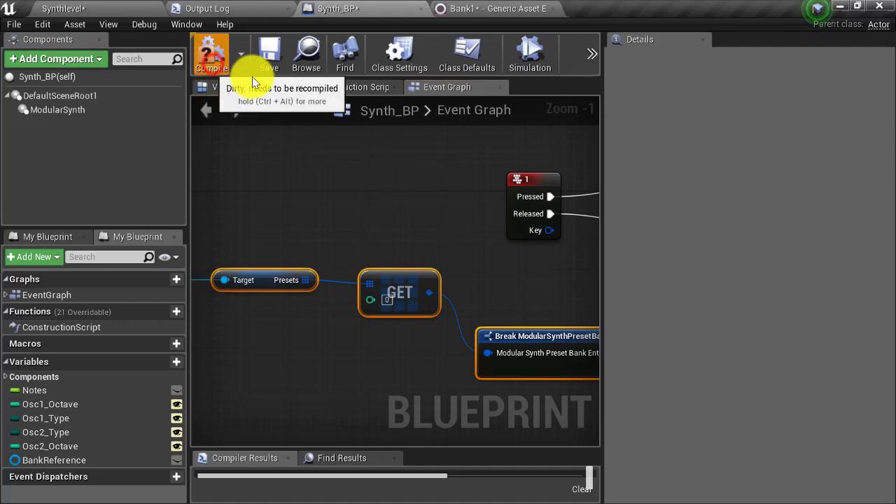
left_click(588, 56)
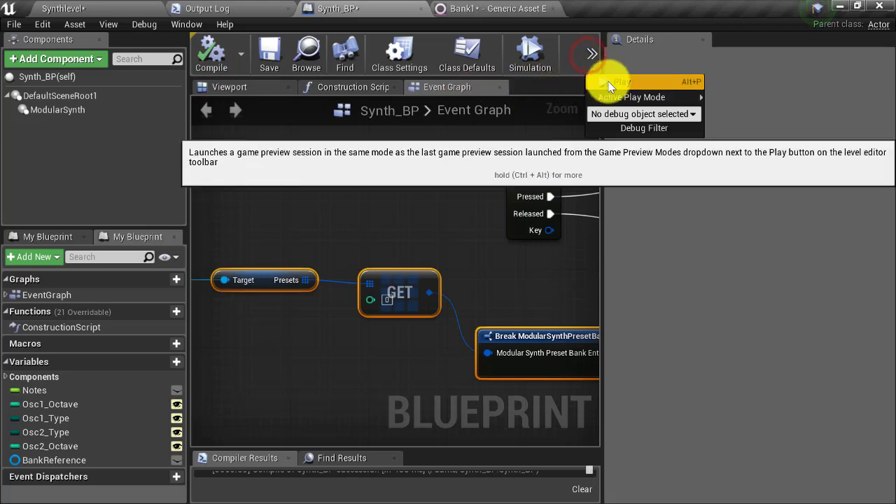
left_click(609, 83)
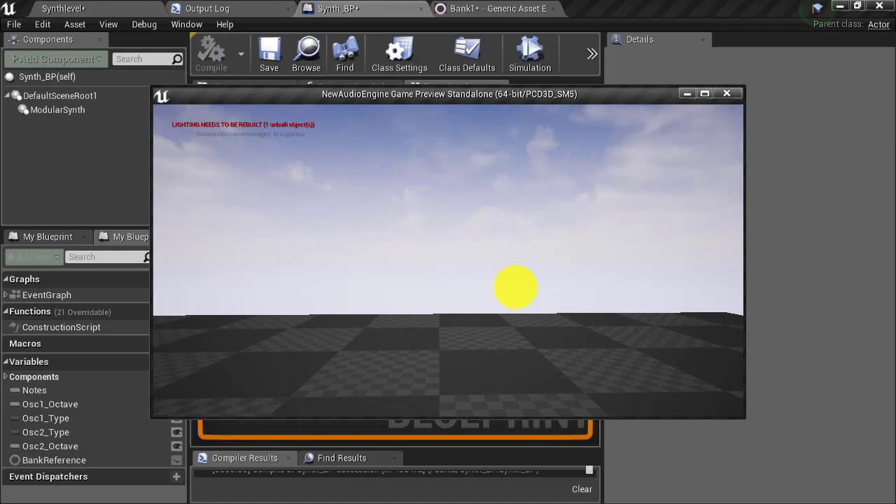
key("Escape")
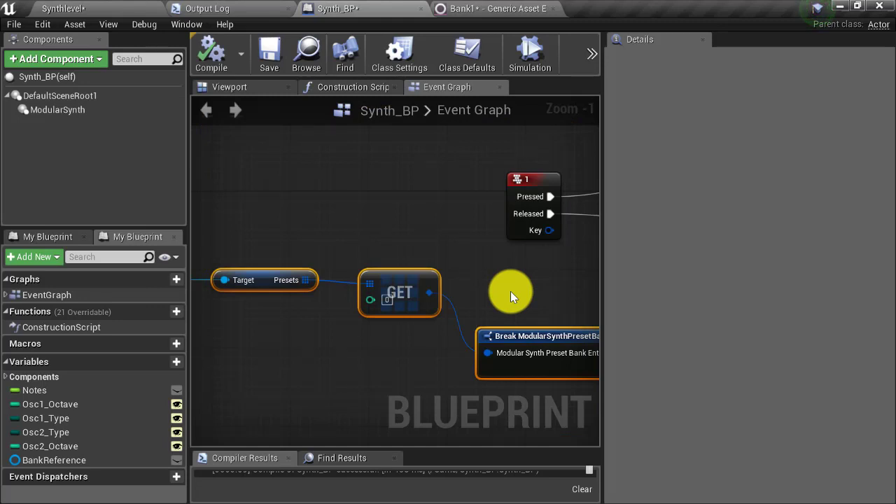
- Change the GET node's index from 0 to 1, recompile, and test it in a preview
left_click(388, 303)
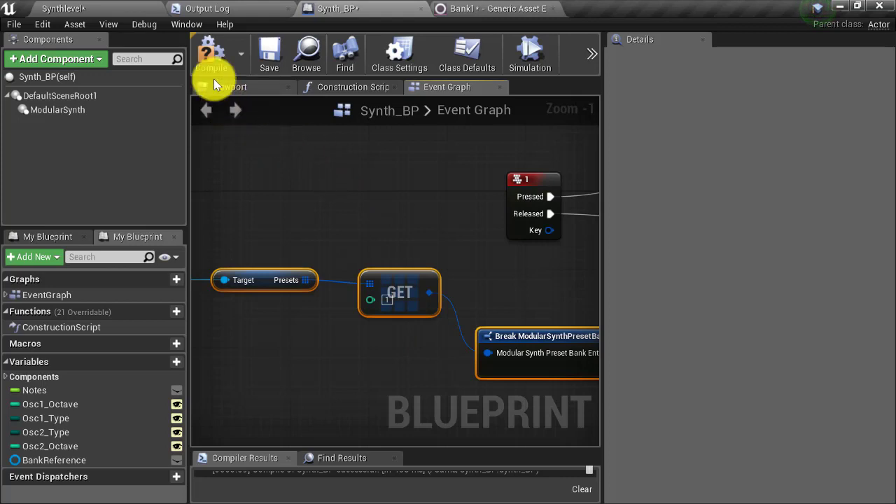
left_click(211, 54)
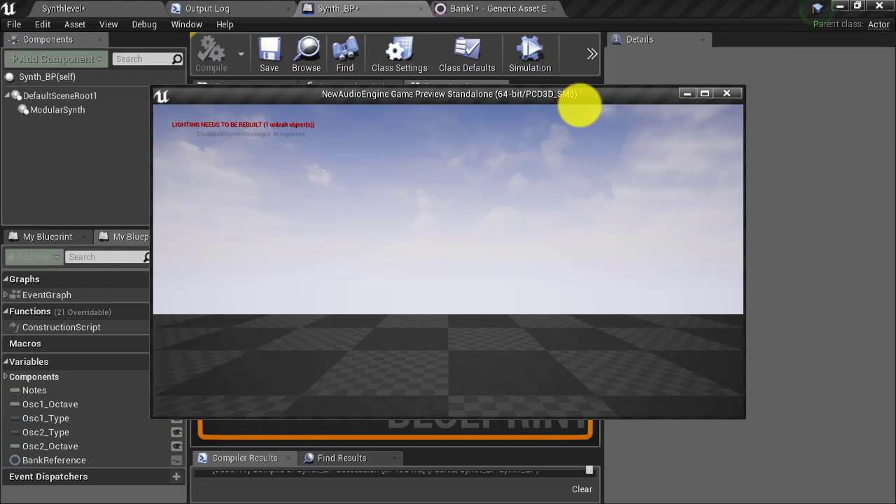
key("Escape")
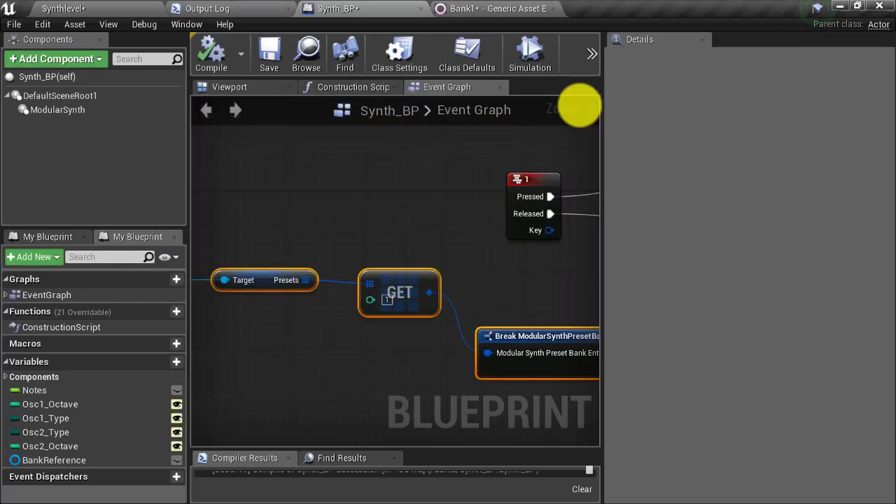
right_click_drag(357, 210, 441, 186)
scroll(441, 185, "down", 1)
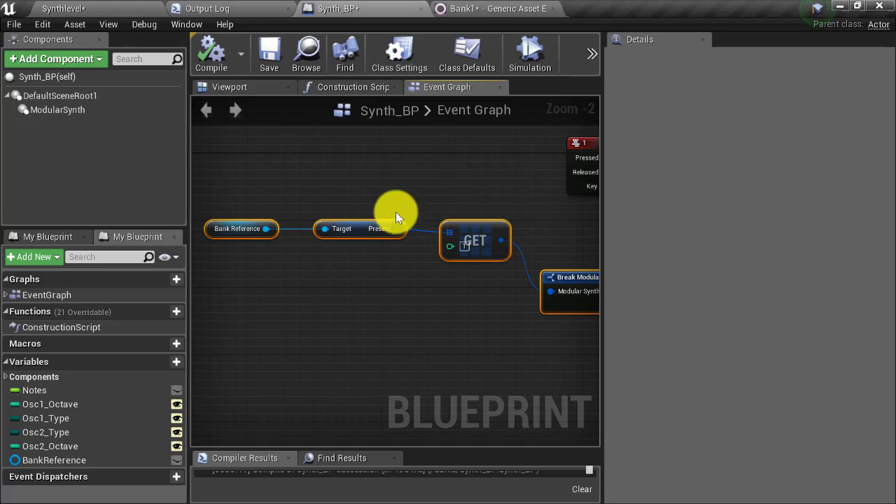
- Create an instance-editable Integer variable named Preset
left_click(177, 359)
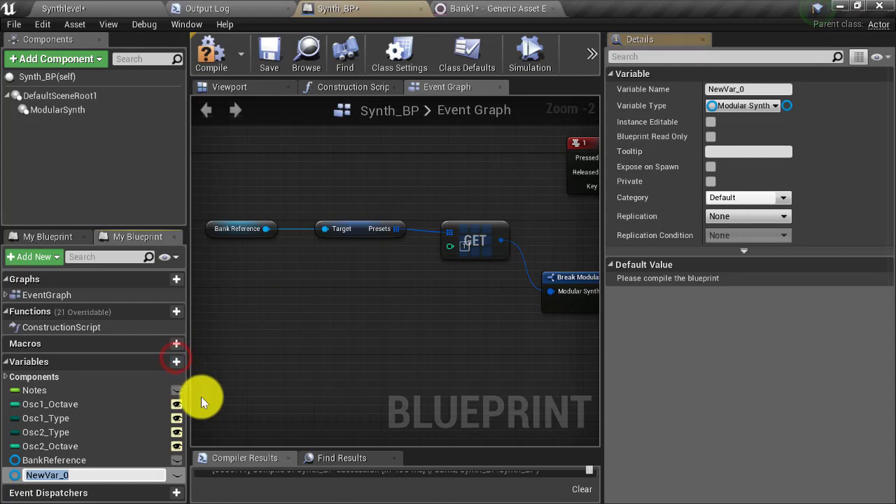
type("Preset")
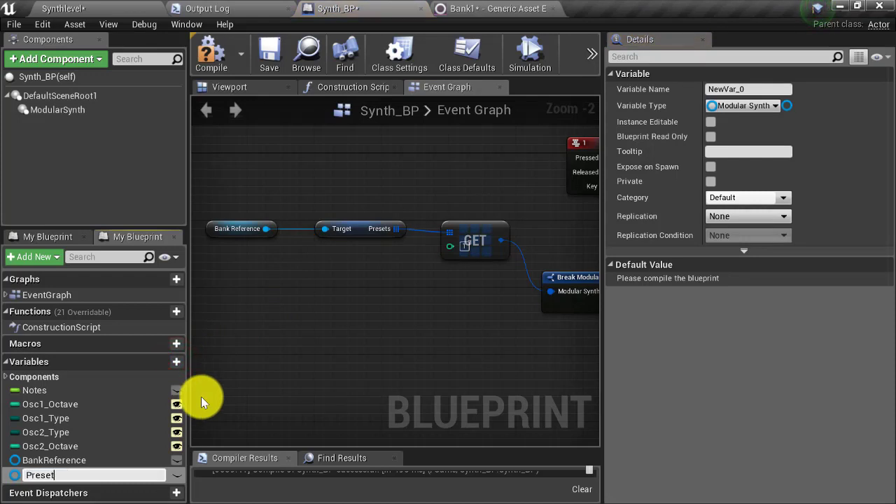
key("Return")
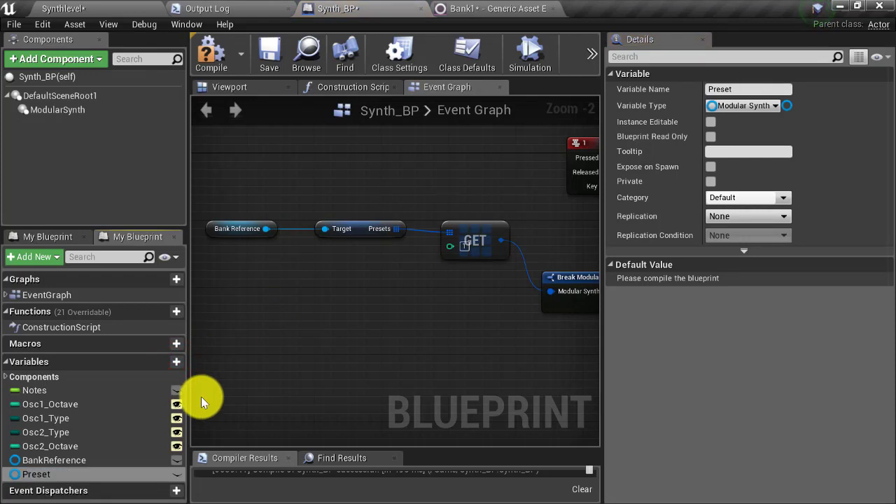
left_click(744, 105)
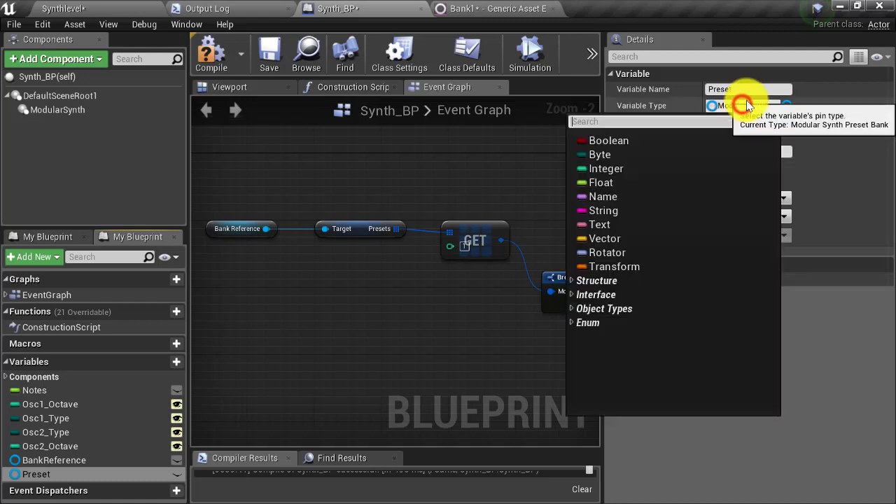
left_click(636, 164)
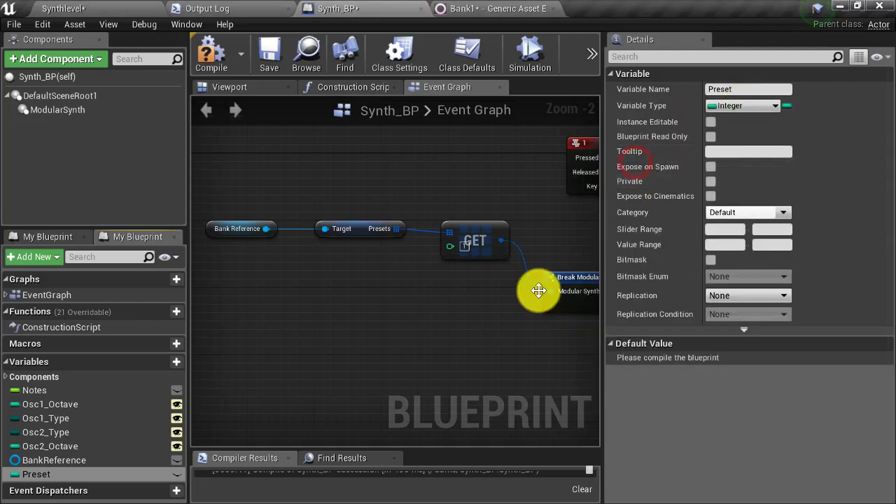
left_click(177, 476)
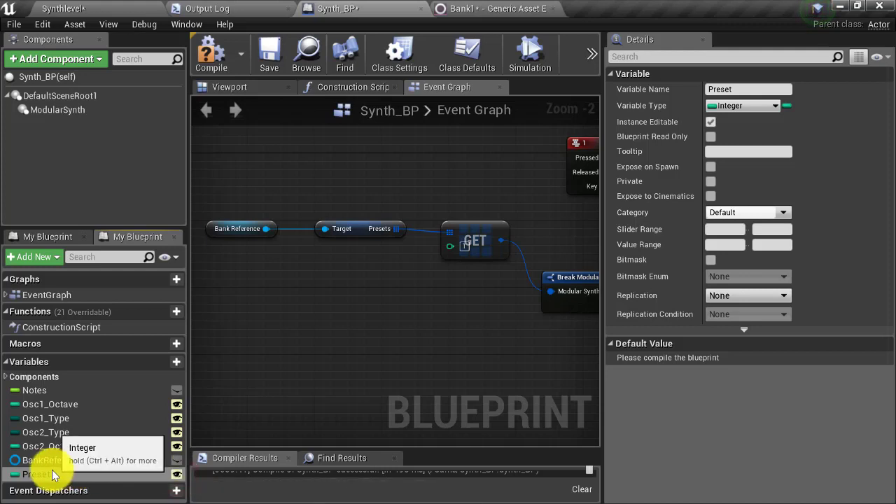
- Place a Get Preset node, wire it into the GET node's index, and compile
left_click_drag(51, 475, 307, 291)
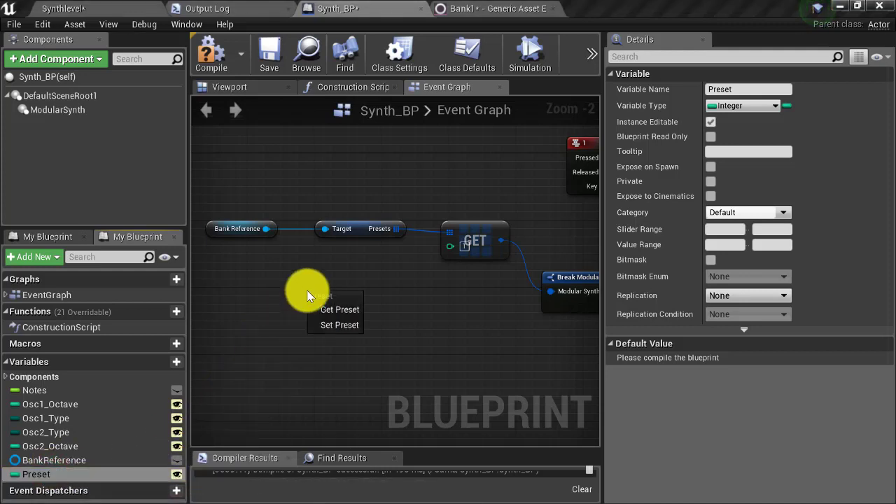
left_click(330, 311)
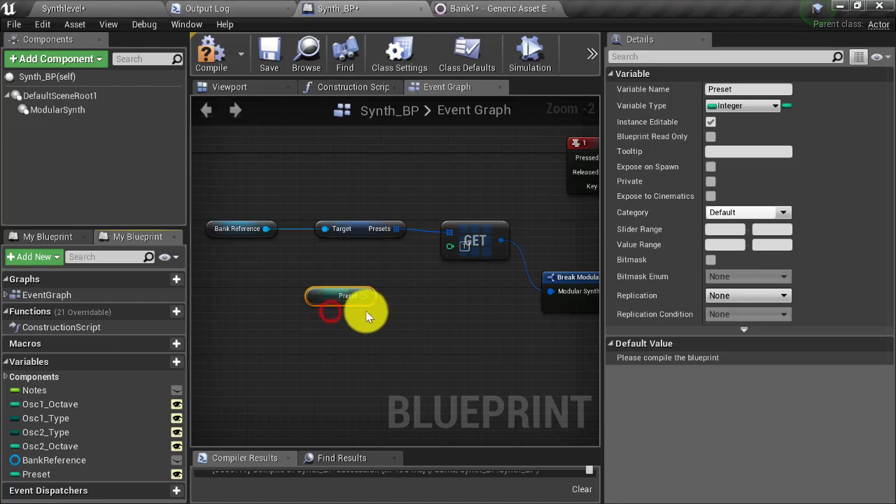
left_click_drag(363, 297, 448, 255)
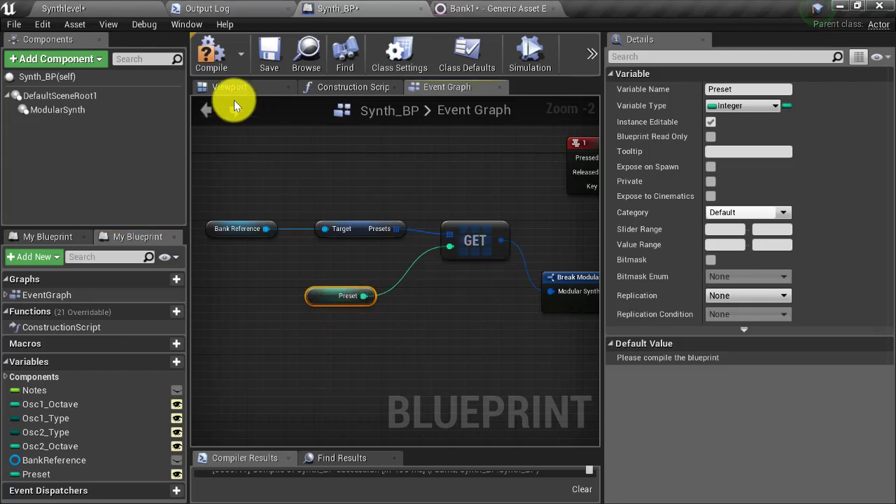
left_click(207, 52)
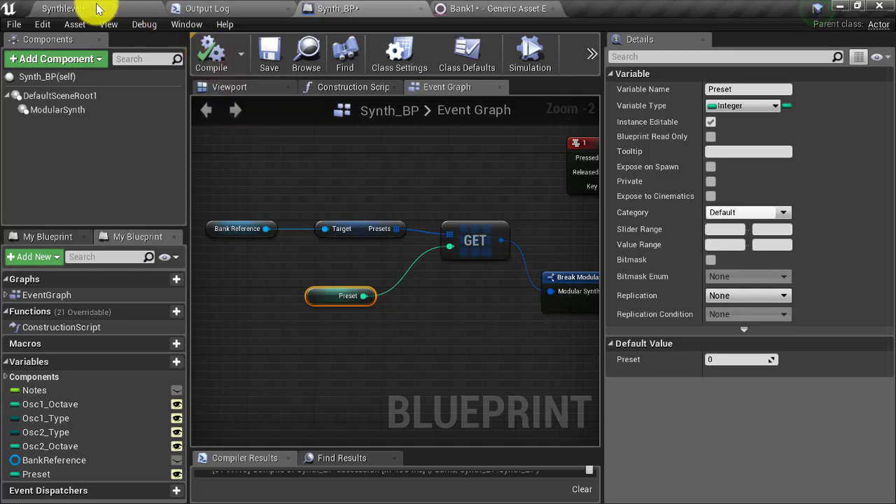
- In the Synthlevel editor, select the Synth_BP actor to see Preset at 0 and show the play options
left_click(91, 8)
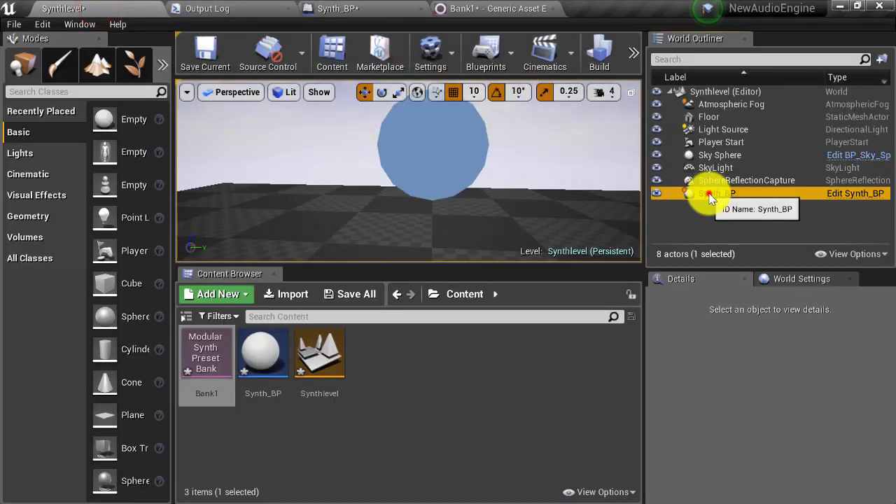
left_click(709, 192)
scroll(735, 381, "down", 3)
scroll(734, 382, "down", 1)
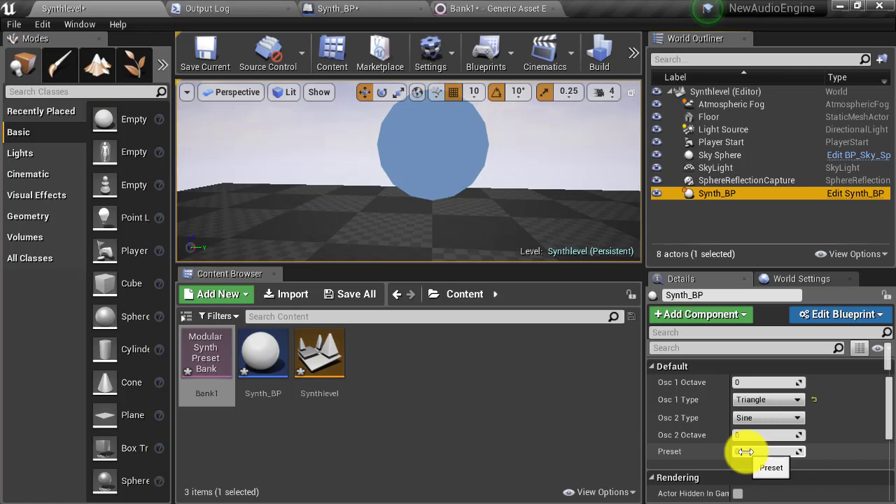
left_click(632, 56)
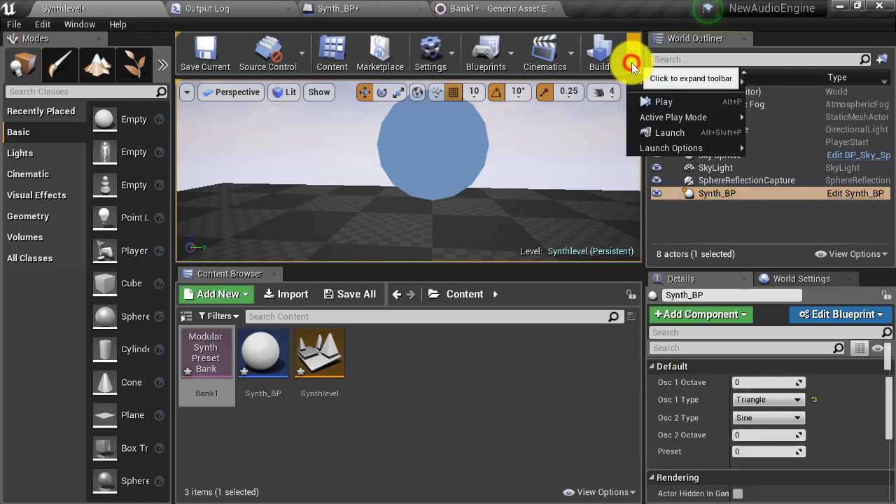
- Play the level, set the live Synth_BP's Preset to 1 in Details, then stop playing
left_click(659, 103)
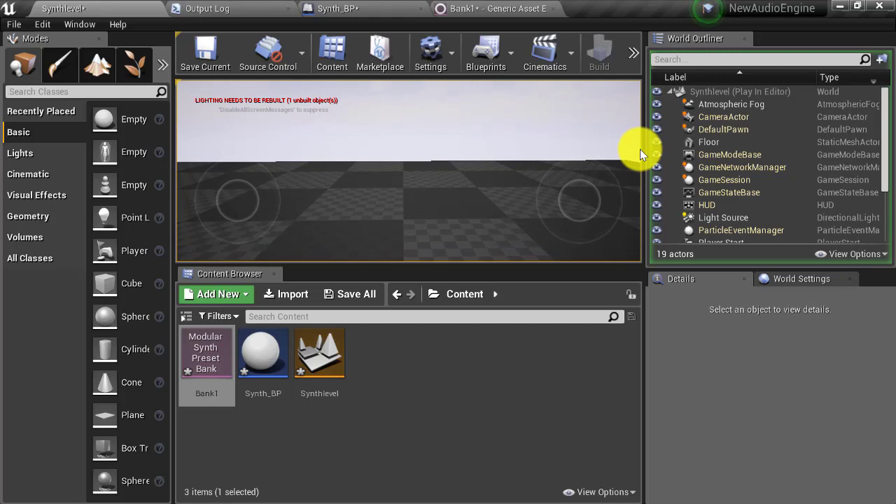
left_click_drag(883, 165, 886, 242)
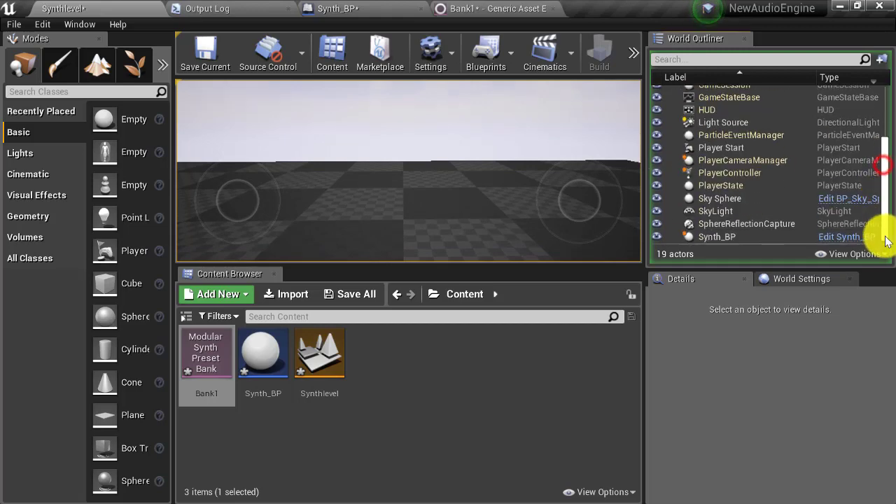
left_click(783, 240)
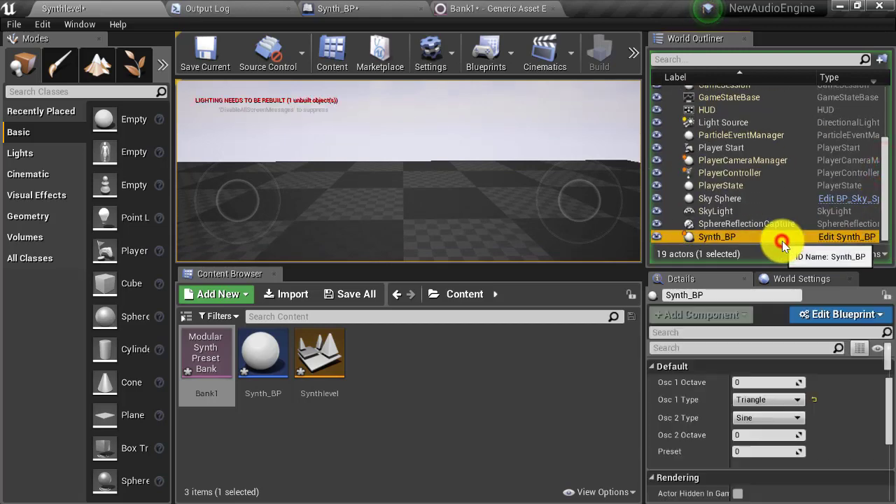
left_click(761, 452)
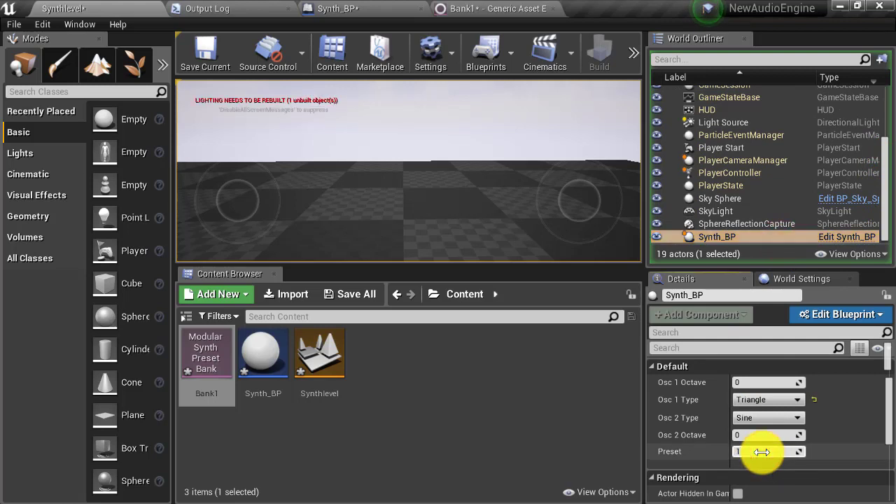
type("1")
left_click(482, 194)
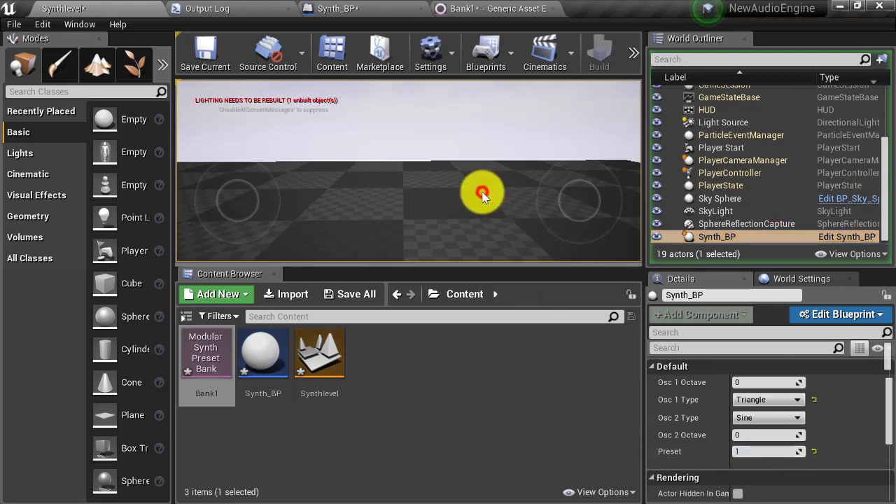
right_click_drag(482, 195, 479, 170)
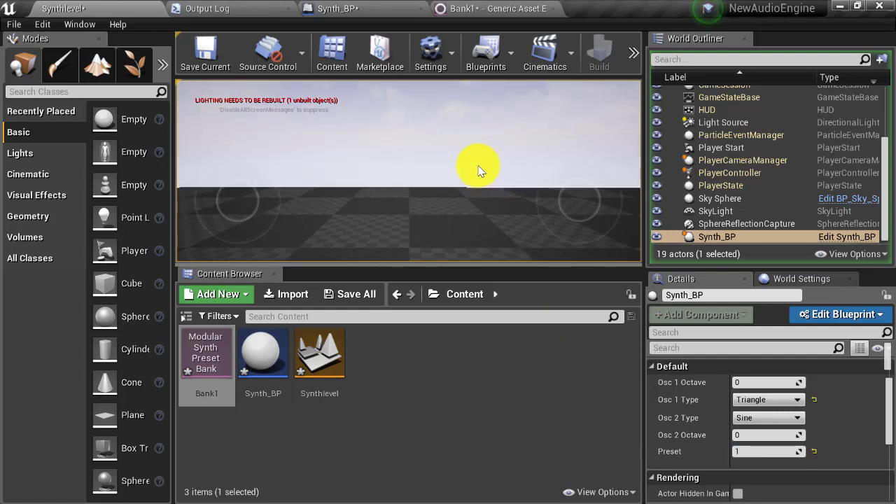
key("Escape")
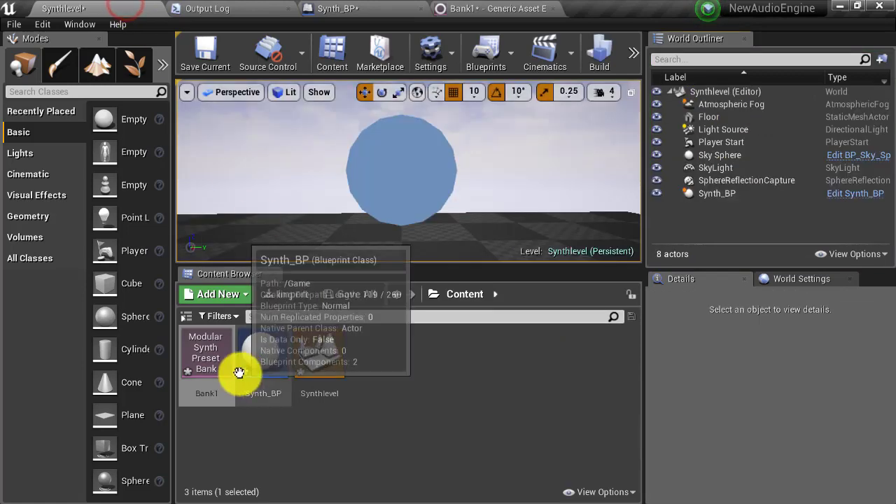
- Open Bank1 and add a third preset named Preset3
double_click(214, 388)
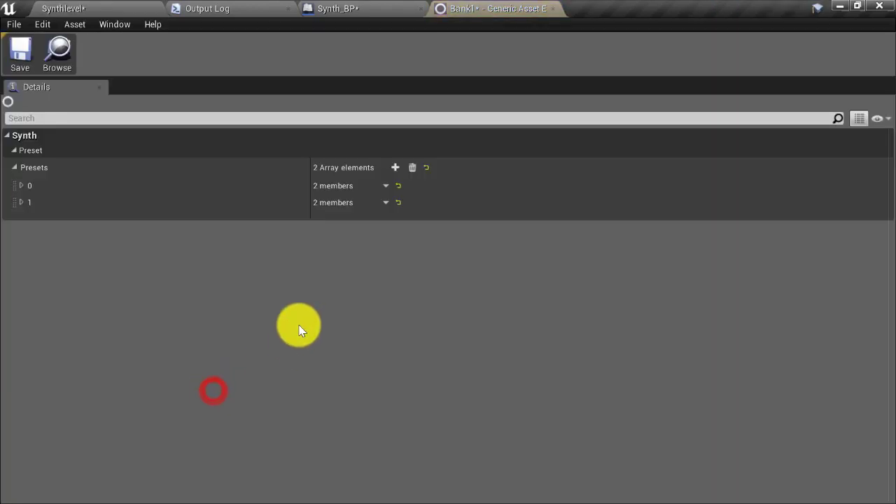
left_click(395, 167)
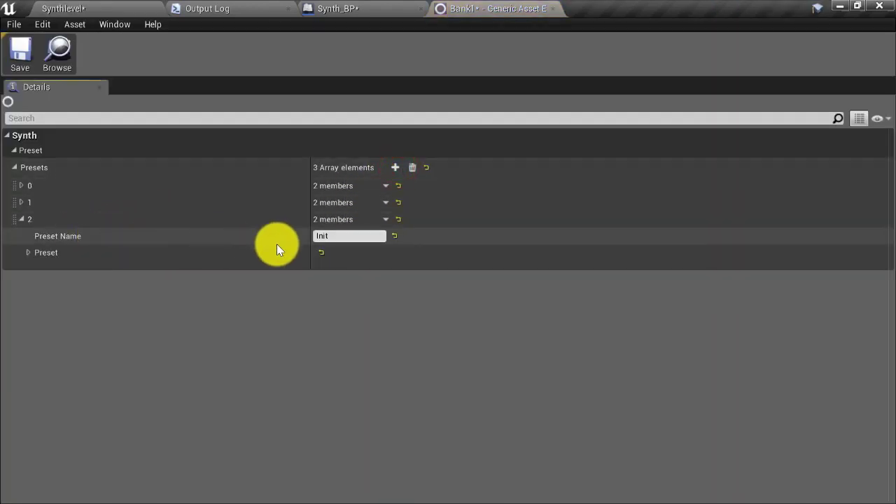
left_click(347, 238)
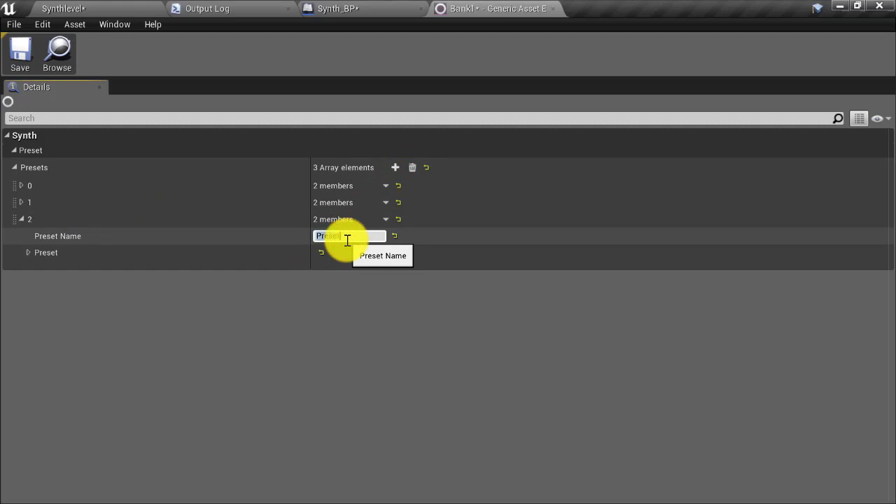
left_click(354, 233)
type("3")
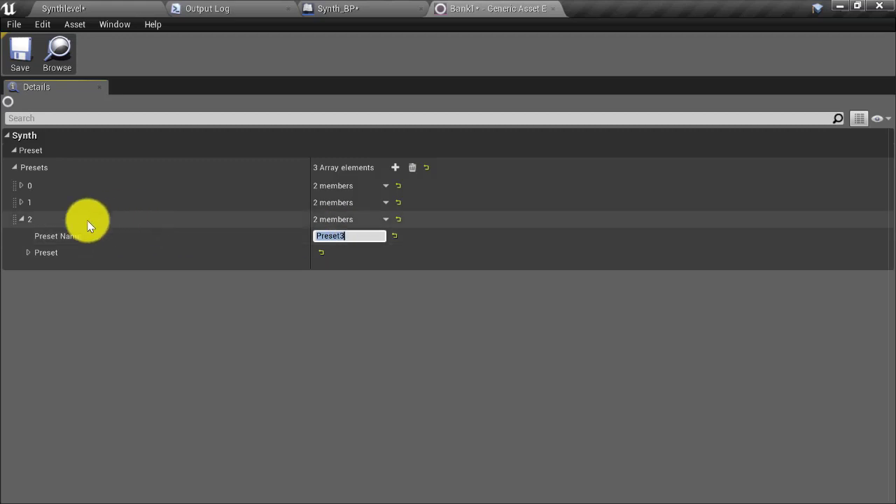
left_click(24, 219)
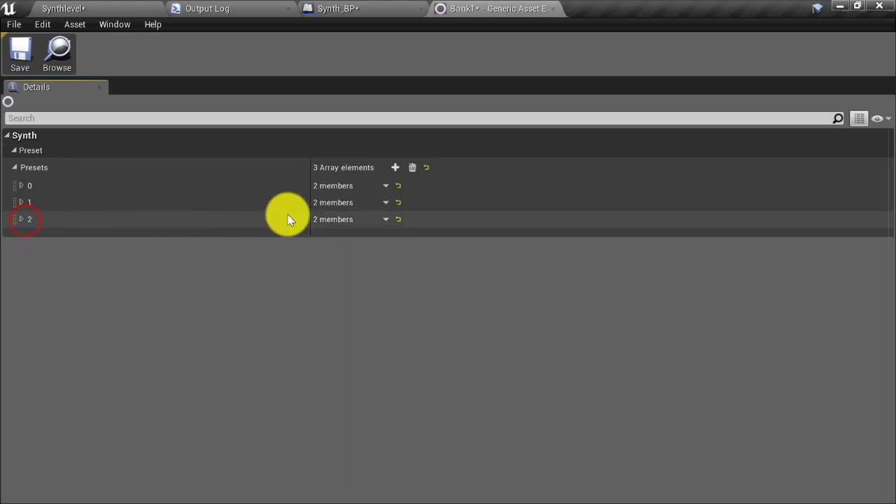
- Add a fourth preset to Bank1 named Preset4
left_click(396, 168)
left_click(336, 253)
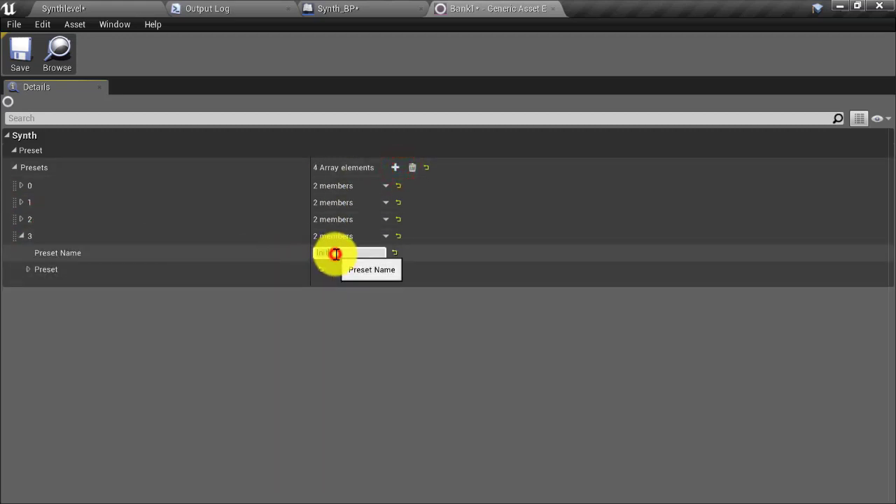
type("Preset4")
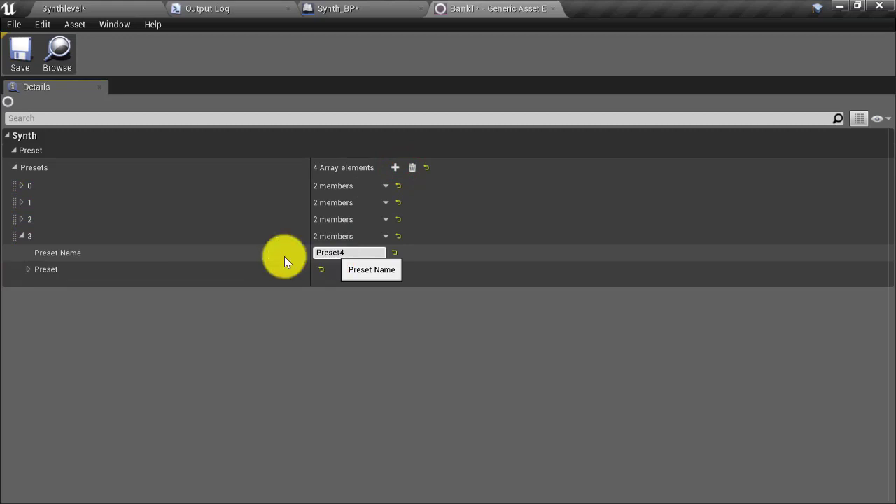
- Set Preset4's oscillator 1 to Sine with octave -2.438095
left_click(30, 269)
left_click(348, 303)
left_click(329, 320)
left_click(343, 336)
left_click_drag(343, 336, 319, 336)
left_click(320, 375)
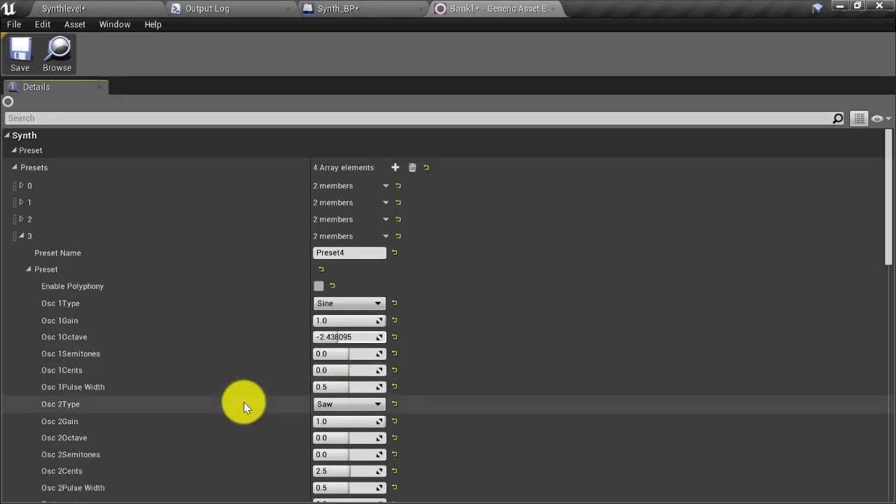
- Switch Preset4's oscillator 2 from Saw to Triangle and collapse its settings
left_click(337, 406)
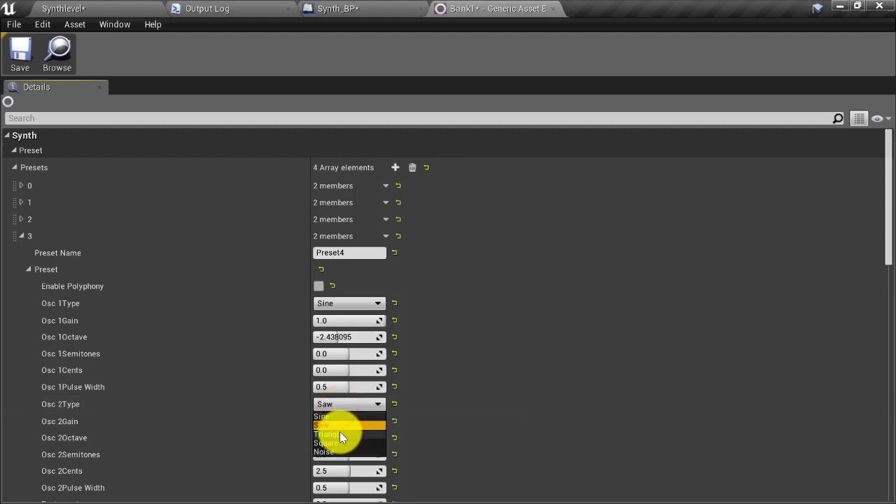
left_click(339, 433)
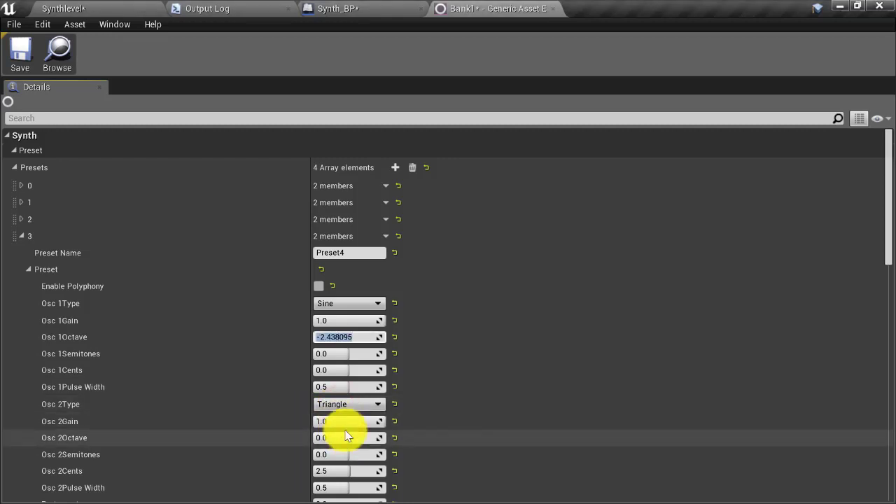
left_click(341, 441)
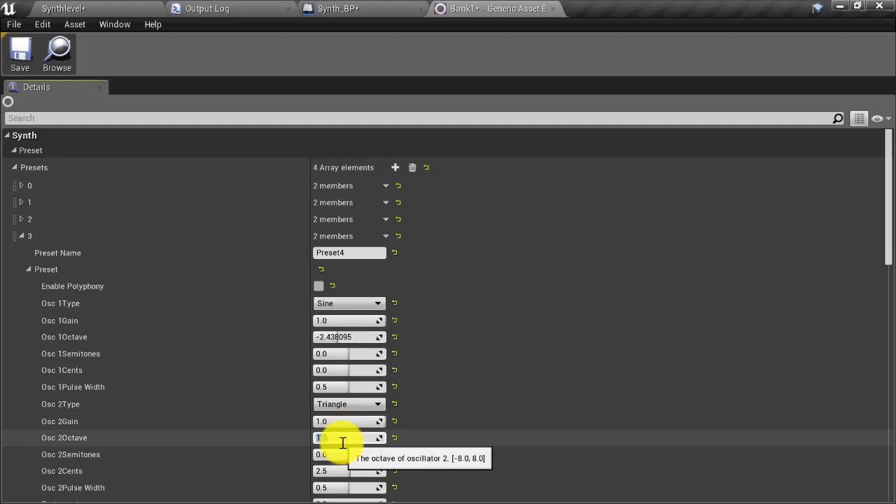
left_click(23, 235)
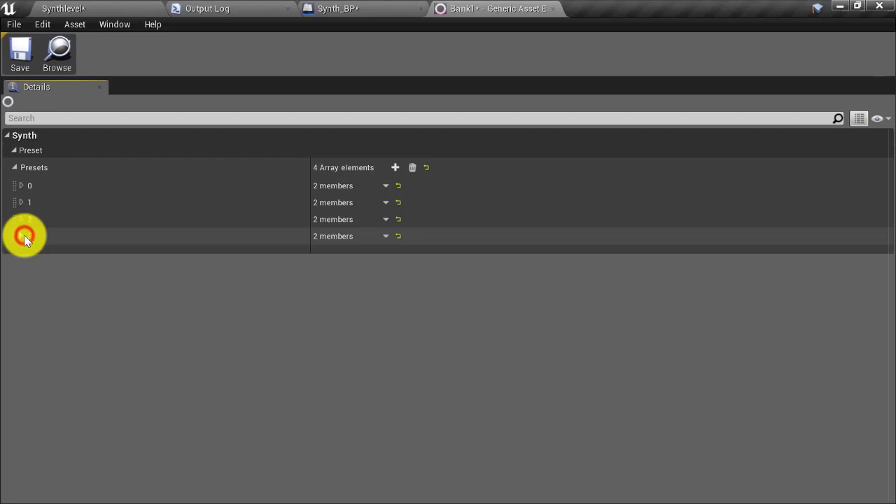
- Delete the 1 key event node from Synth_BP's Event Graph
left_click(365, 14)
right_click_drag(496, 308, 289, 314)
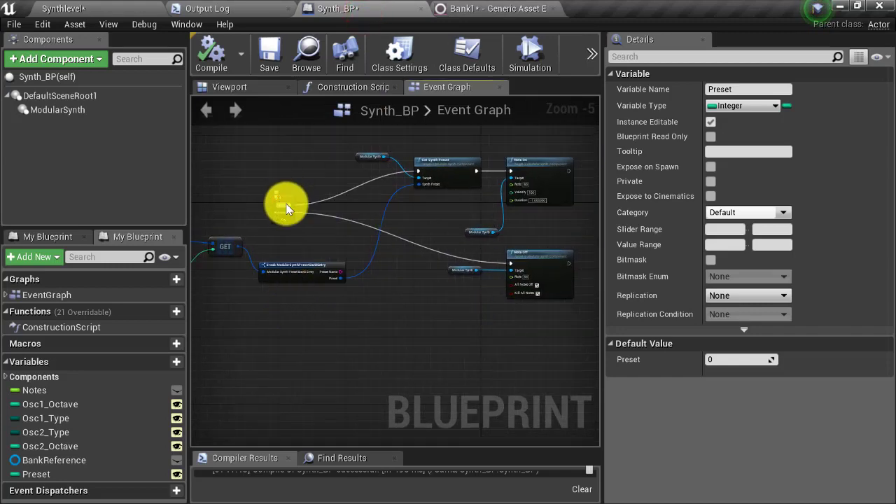
right_click_drag(327, 245, 318, 269)
scroll(318, 270, "up", 2)
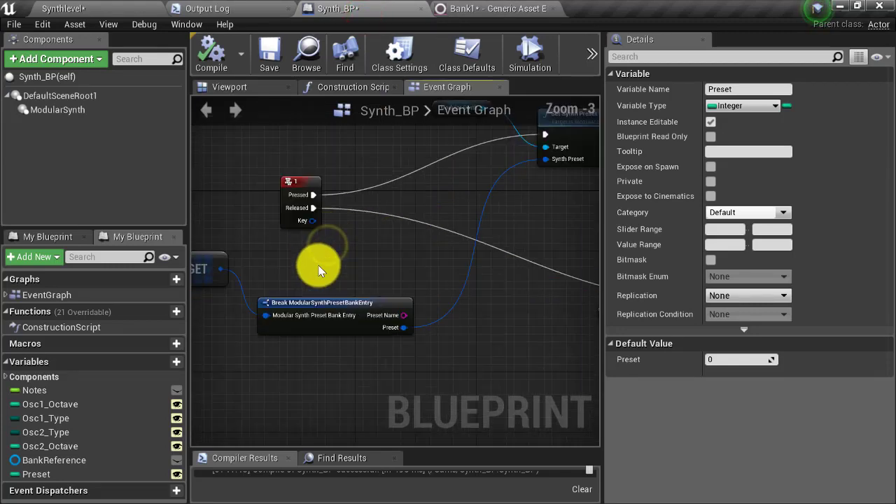
left_click(303, 187)
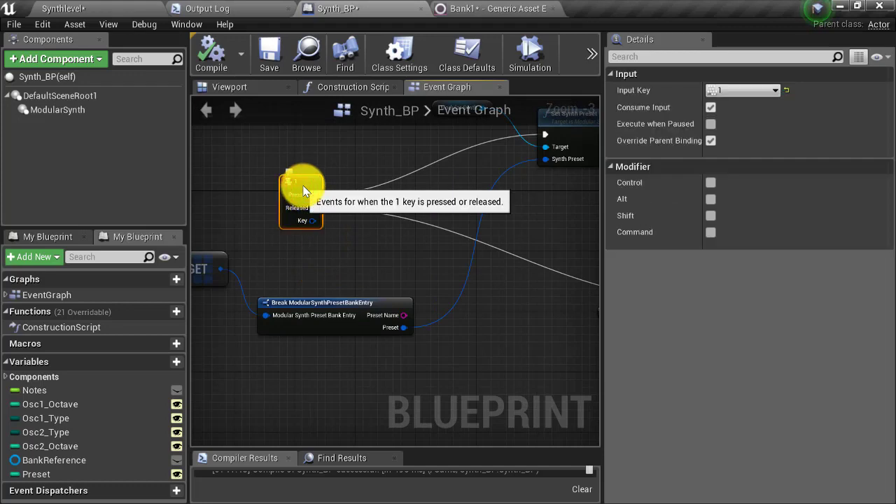
key("Delete")
- Add a Space Bar keyboard event node by searching 'space'
right_click(303, 189)
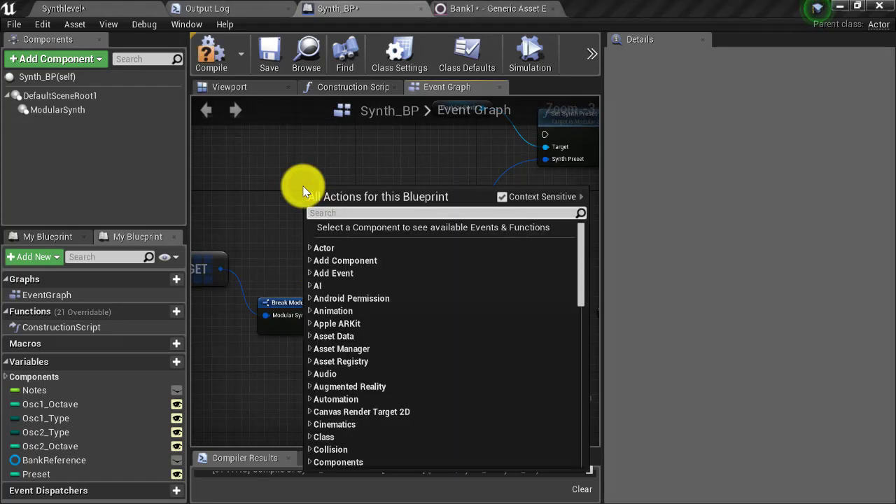
type("space")
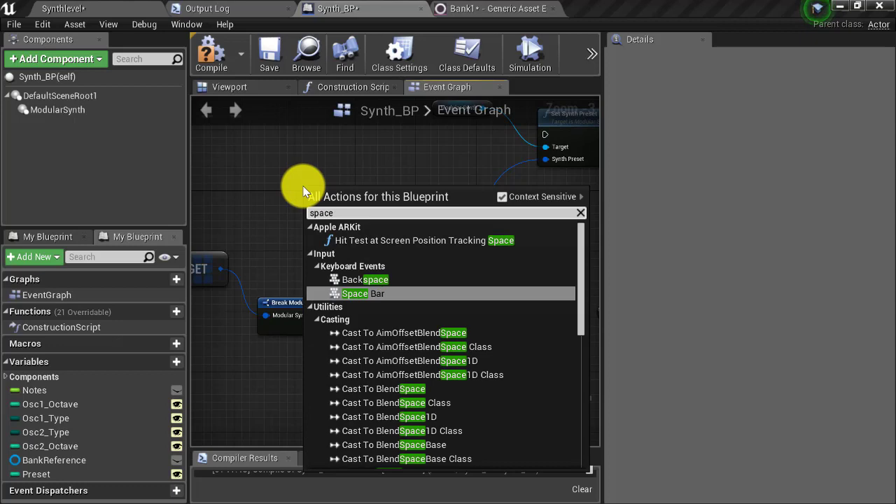
left_click(369, 293)
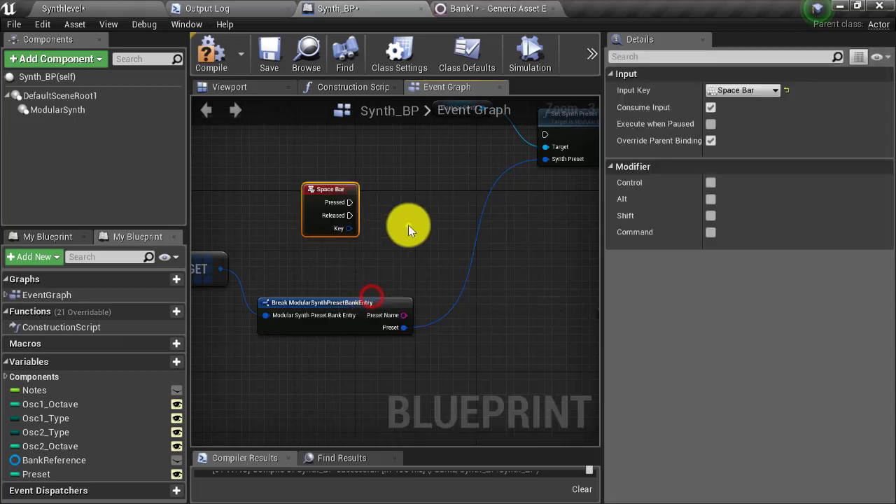
- Wire the Space Bar event's Pressed output to Set Synth Preset
scroll(383, 226, "down", 3)
scroll(385, 226, "up", 2)
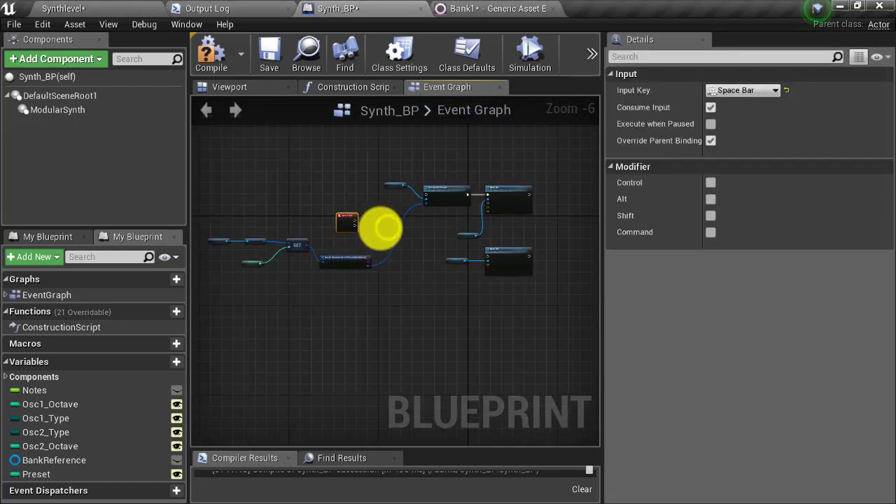
left_click_drag(326, 211, 389, 166)
right_click_drag(252, 238, 386, 206)
- Wire Released to Note Off and reposition Set Synth Preset and the Modular Synth node
left_click(253, 184)
left_click_drag(253, 183, 521, 255)
right_click_drag(430, 188, 444, 264)
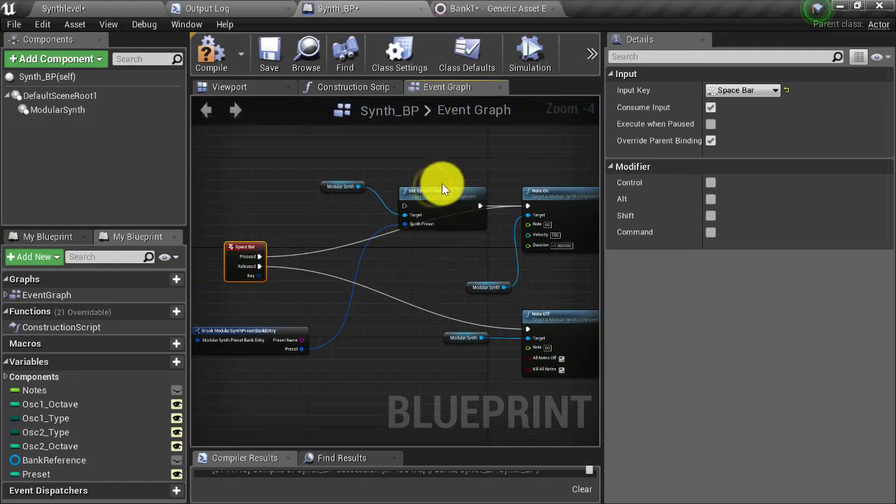
left_click_drag(445, 191, 453, 137)
right_click_drag(320, 140, 384, 260)
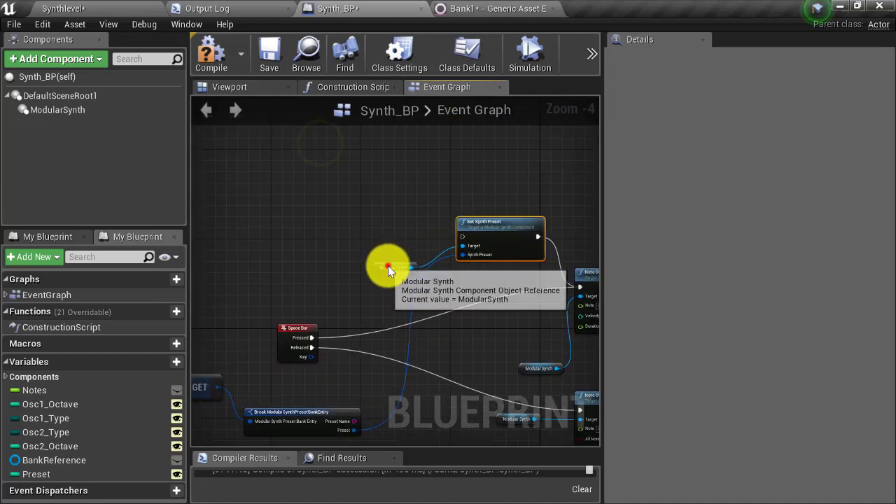